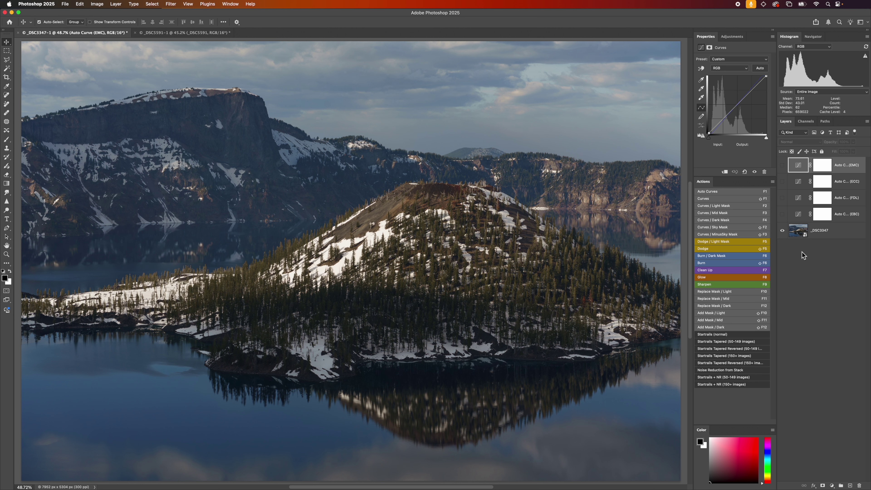
Show and hide each of the four Auto Curve layers in turn to compare their effect on the lake photo.
click(783, 166)
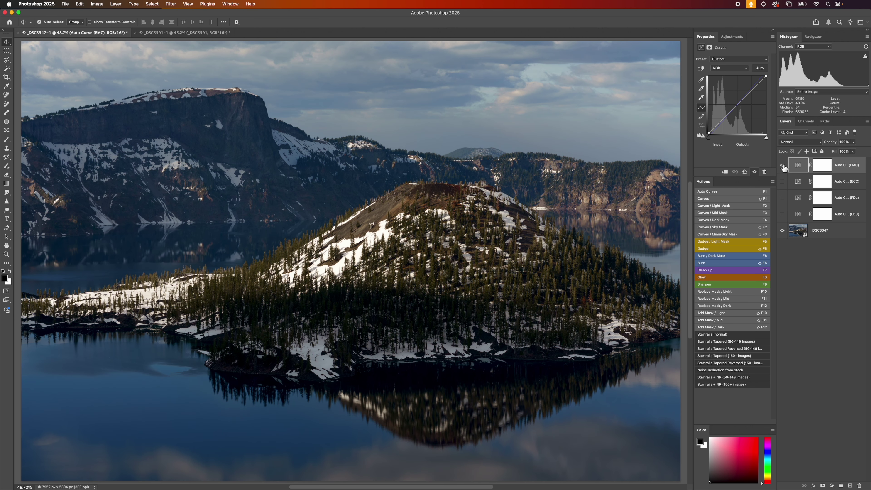
click(782, 166)
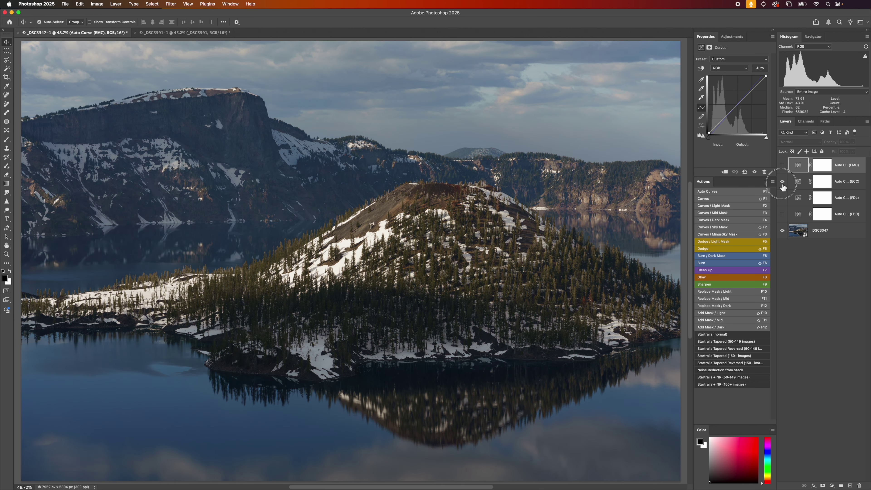
click(781, 182)
click(782, 198)
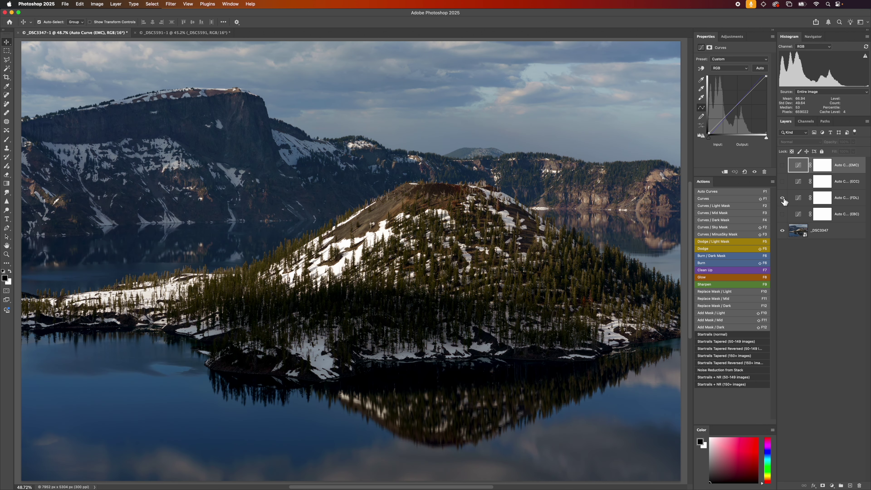
click(782, 199)
click(782, 214)
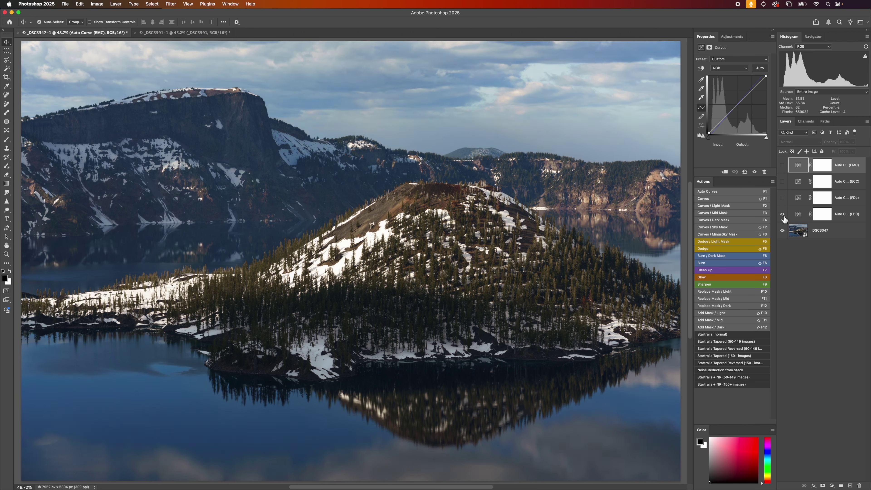
click(783, 215)
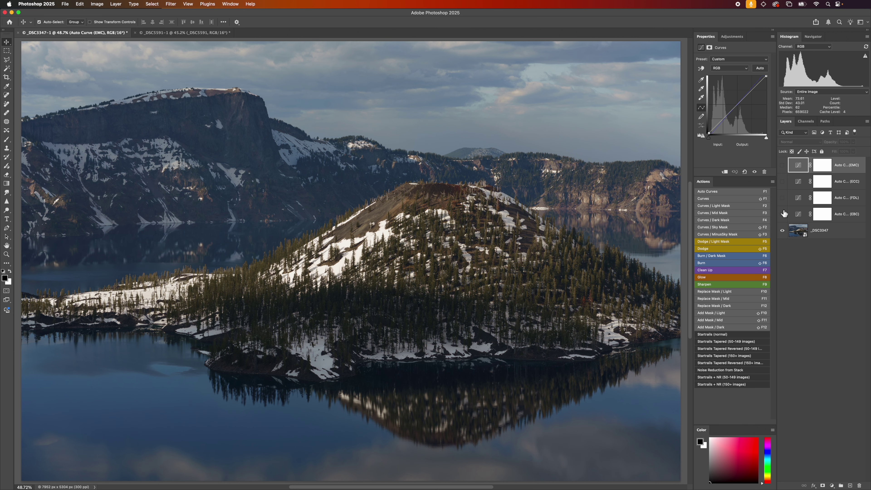
Keep the Auto Curve (EBC) layer visible, delete the FDL, ECC and EMC layers, and compare the image with and without it.
click(783, 216)
click(841, 214)
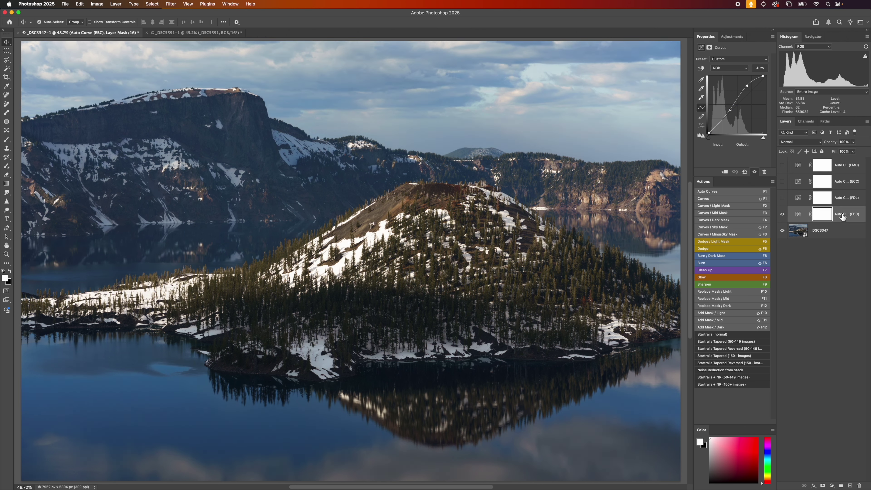
click(843, 200)
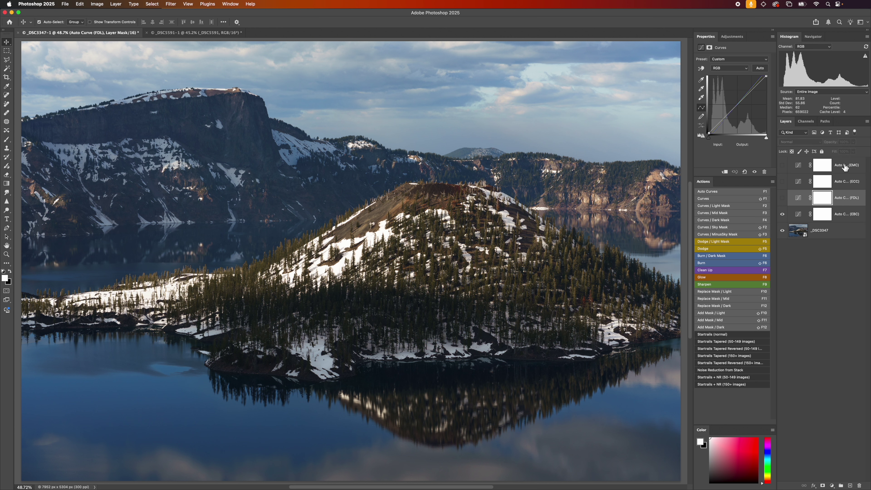
shift+click(844, 165)
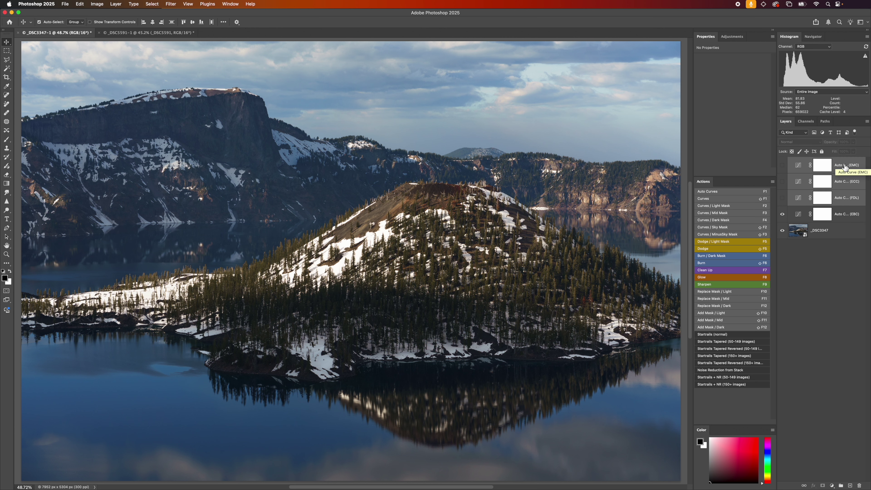
key(BackSpace)
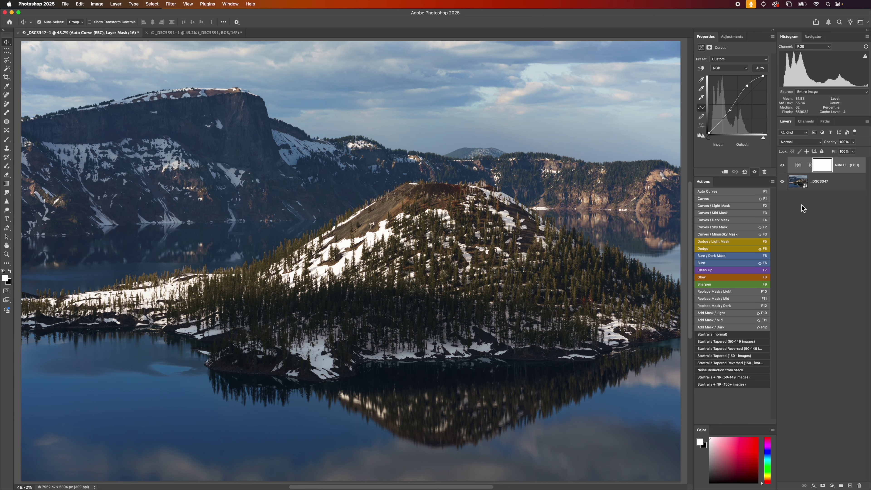
click(782, 166)
click(782, 166)
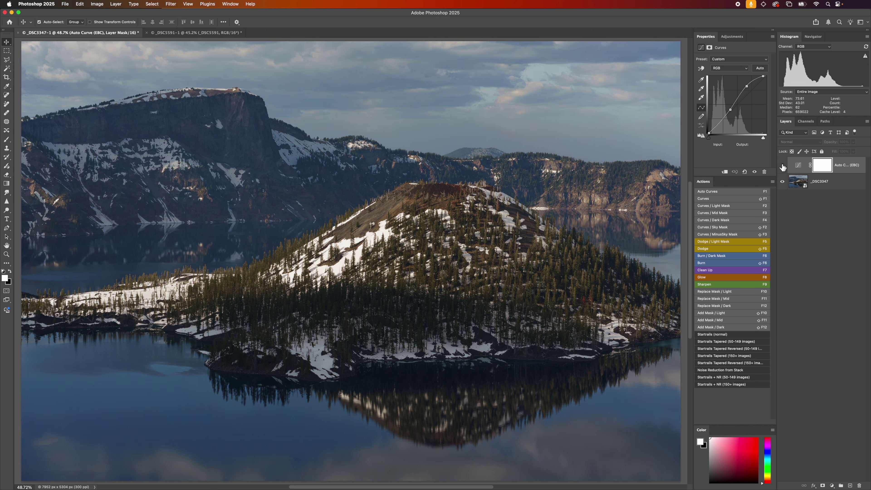
Switch to the _DSC5591 document and show and hide its four Auto Curve layers in turn to compare them.
click(197, 33)
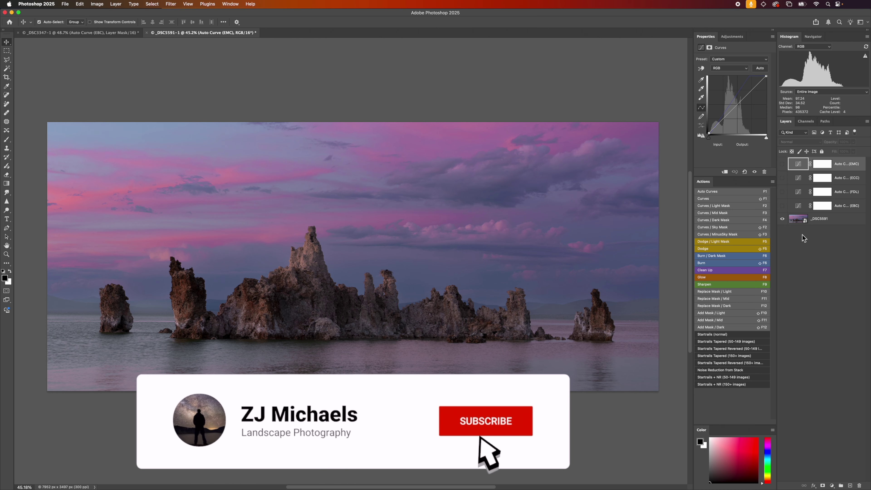
click(782, 205)
click(782, 206)
click(782, 192)
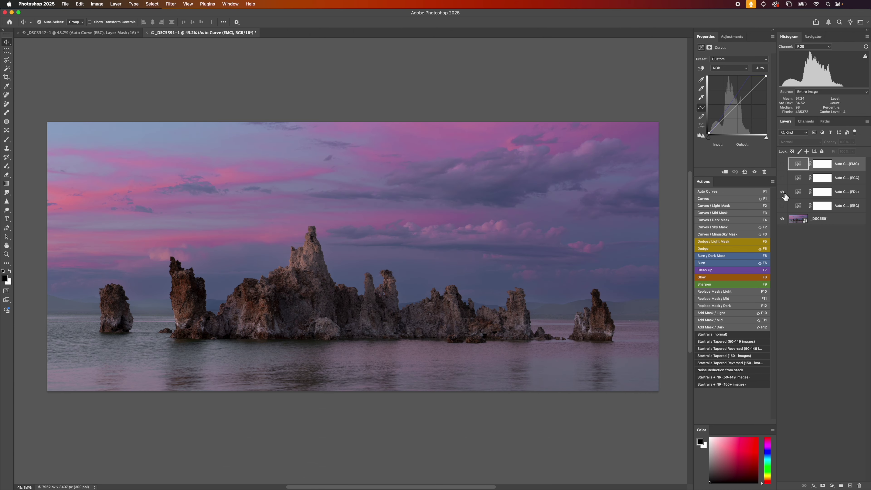
click(782, 192)
click(783, 178)
click(782, 178)
click(783, 164)
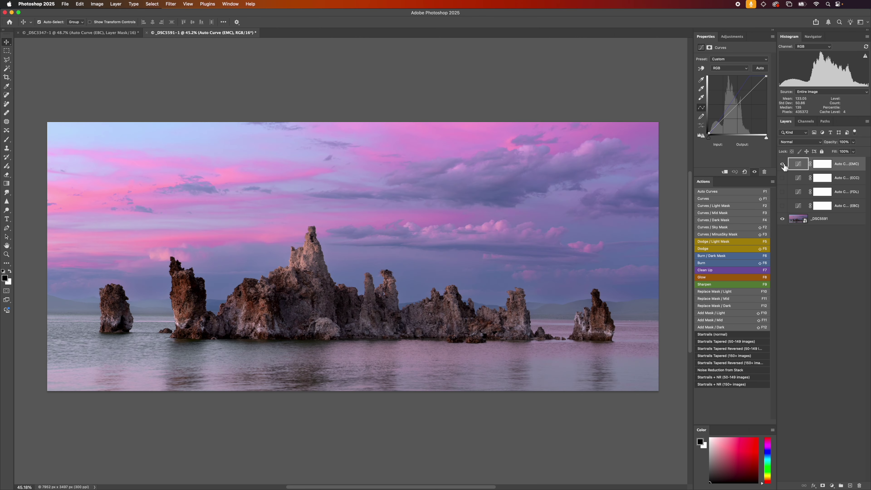
click(783, 164)
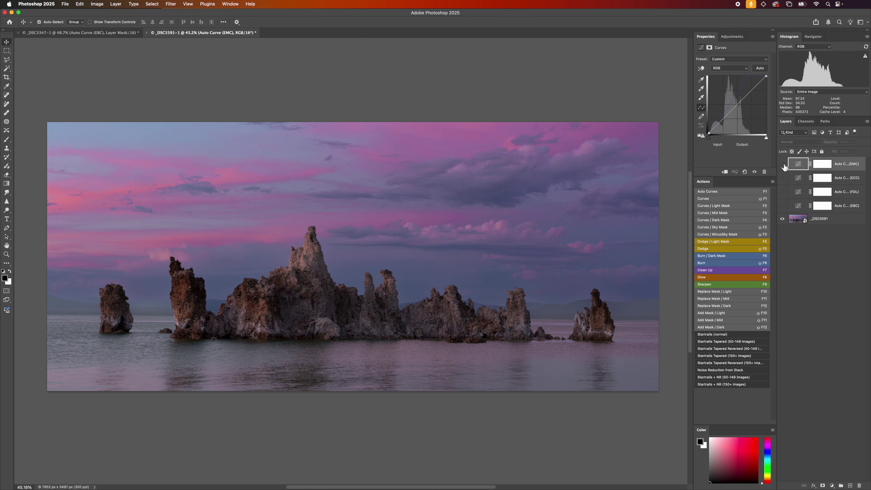
Make the Auto Curve (EMC) layer visible and delete the ECC, FDL and EBC layers.
click(782, 165)
click(840, 180)
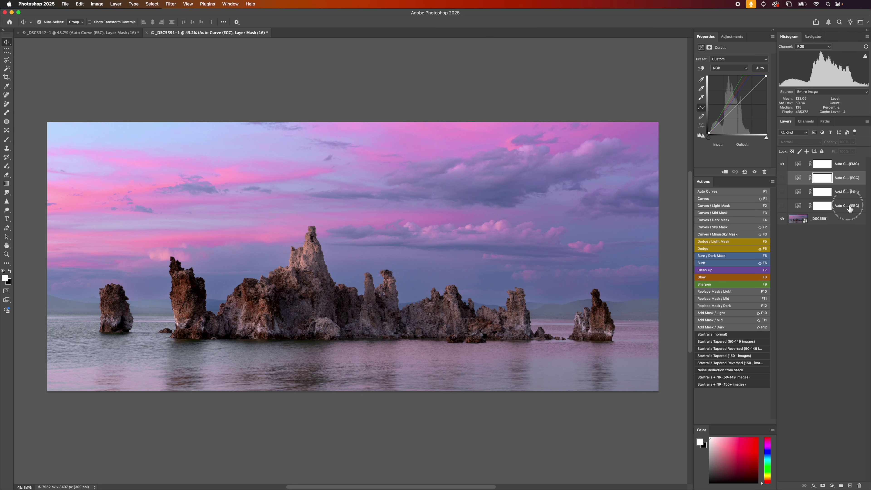
shift+click(849, 208)
key(Delete)
Lower the Auto Curve (EMC) layer's opacity to about 80% and compare the image with and without it.
click(847, 165)
drag(833, 145, 827, 150)
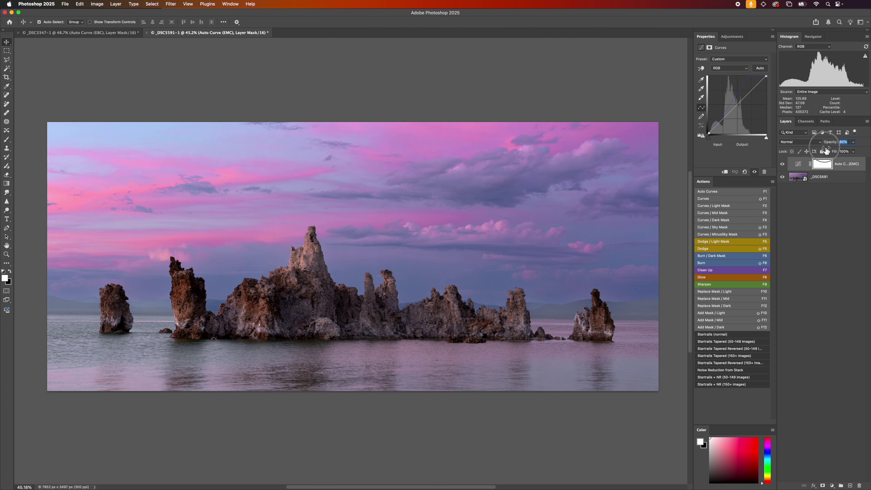
click(785, 166)
click(782, 164)
click(786, 166)
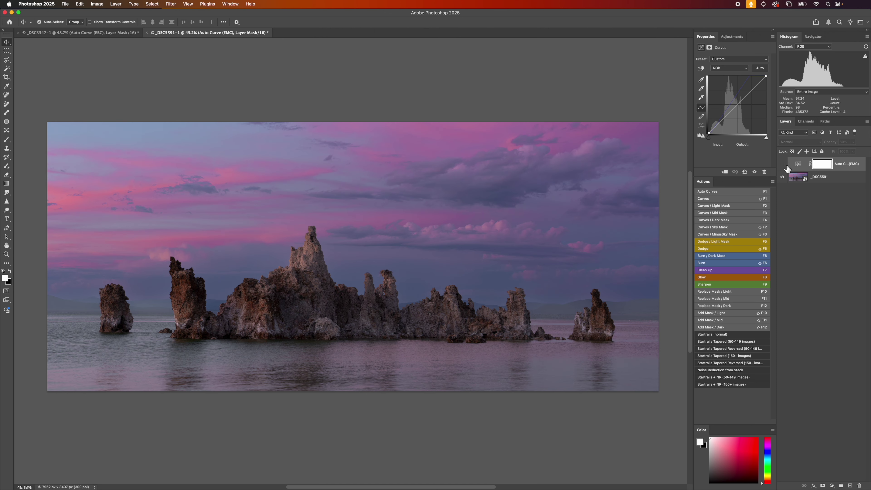
click(783, 165)
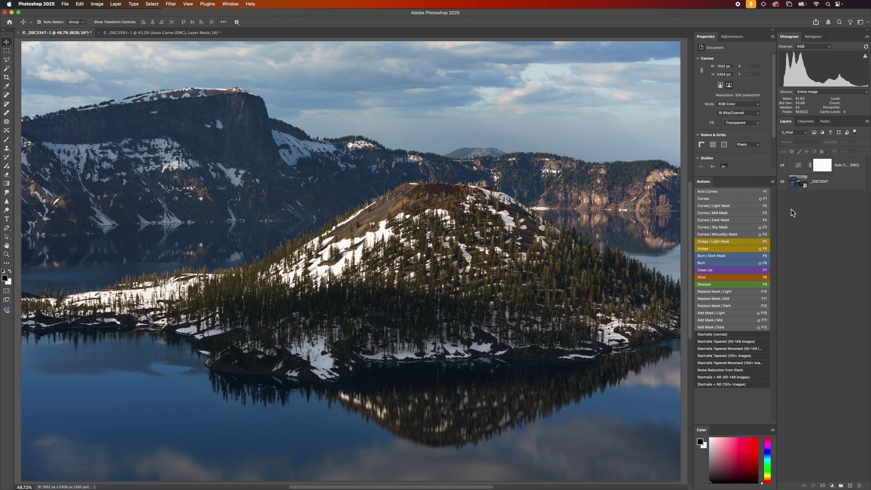
Add a Curves adjustment with a light mask to the lake photo and darken the highlights to output 167 at input 172.
click(719, 206)
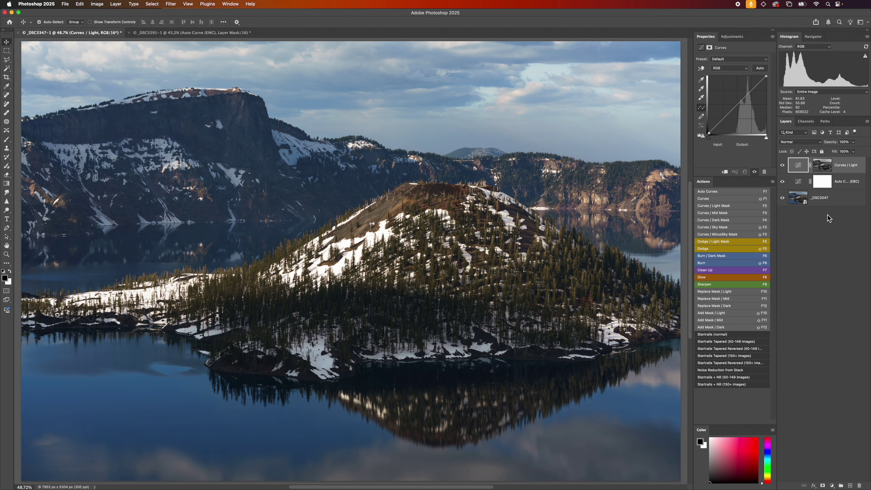
mouse_move(745, 97)
mouse_down()
mouse_move(744, 87)
mouse_move(751, 105)
mouse_move(747, 96)
mouse_up()
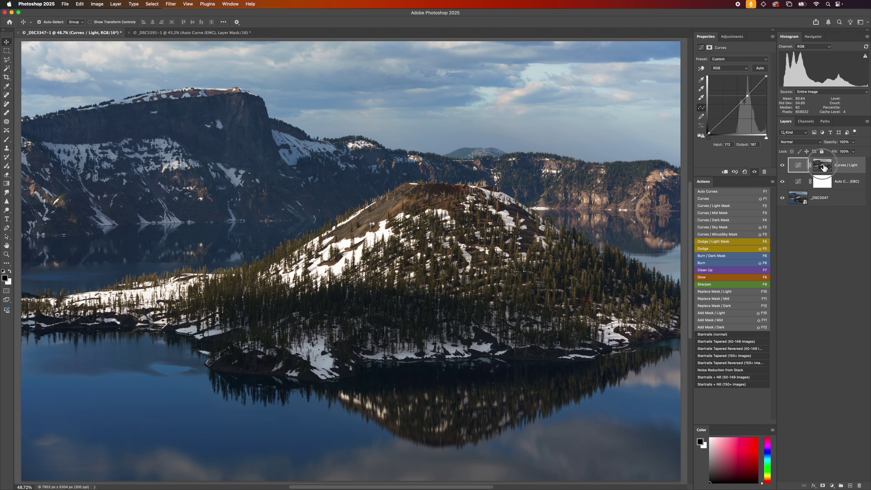
Display the Curves / Light layer's mask on the canvas, try changing its tones with a Curves adjustment, and cancel the adjustment.
alt+click(824, 166)
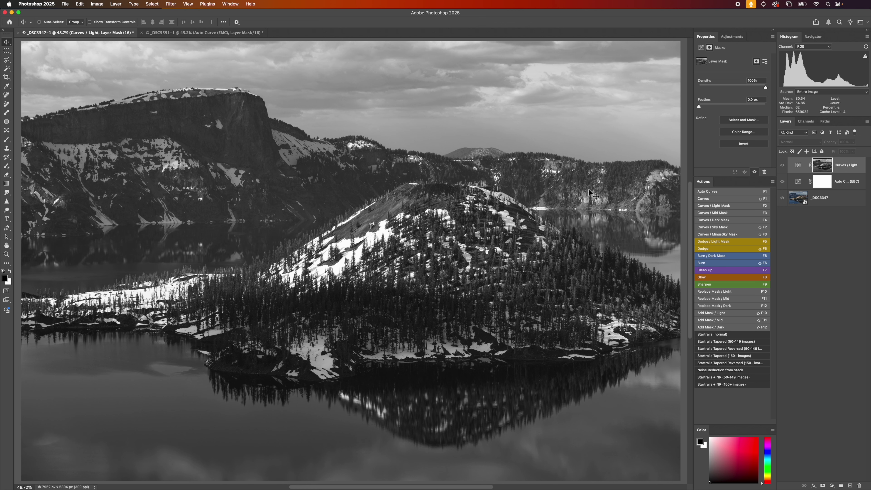
key(super+m)
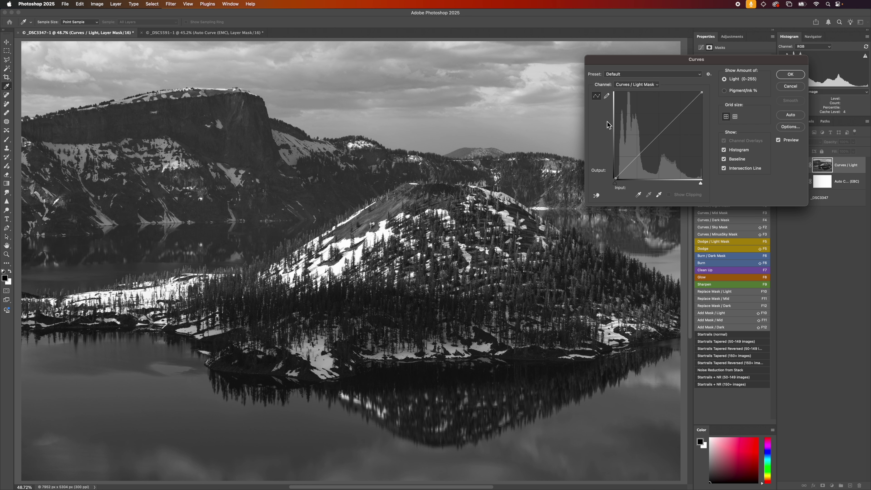
click(787, 87)
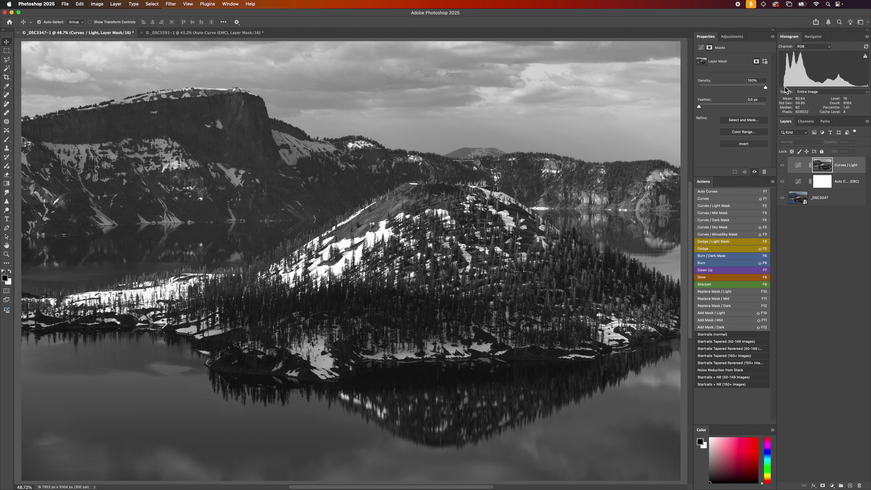
click(98, 4)
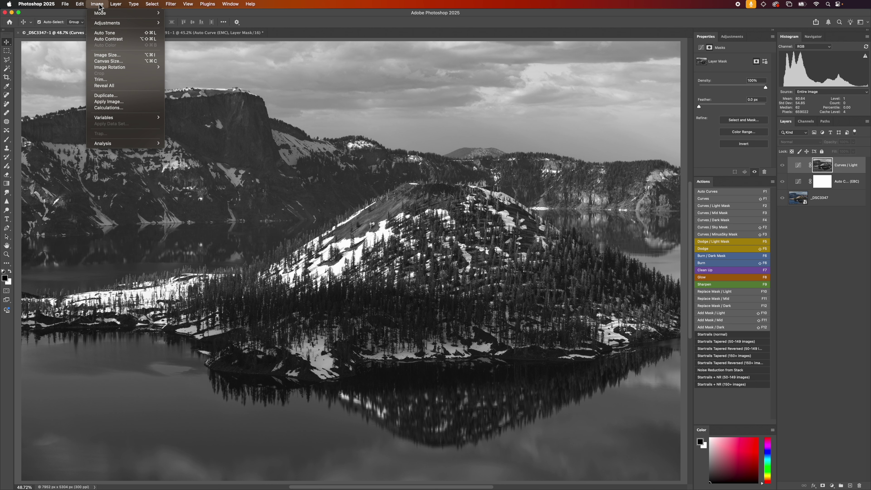
mouse_move(104, 27)
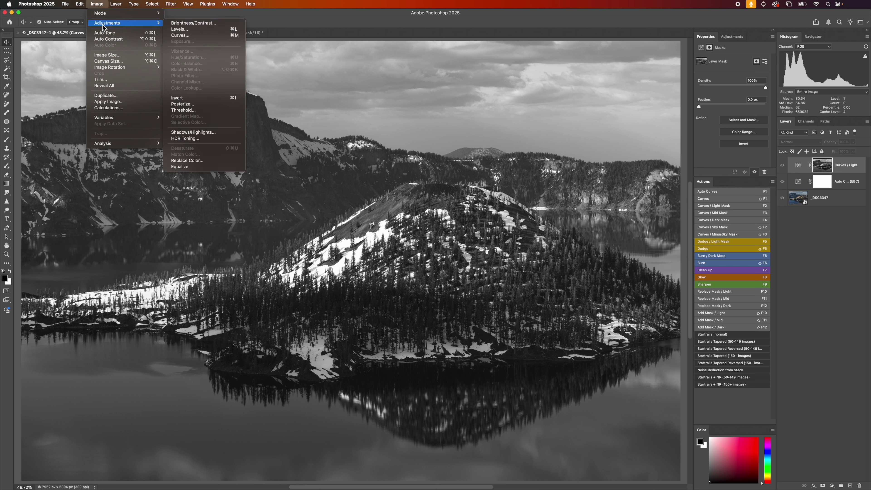
click(187, 36)
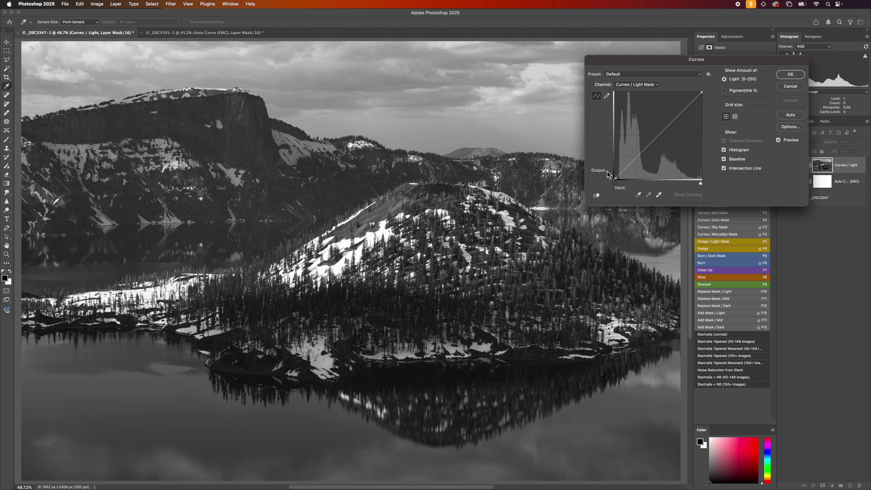
drag(636, 163, 633, 228)
mouse_move(619, 187)
mouse_down()
mouse_move(637, 188)
mouse_move(615, 187)
mouse_up()
drag(659, 134, 691, 207)
click(787, 88)
Try painting black and white brush strokes on the light mask near the distant ridge, undoing each one.
key(b)
drag(363, 223, 381, 223)
click(340, 150)
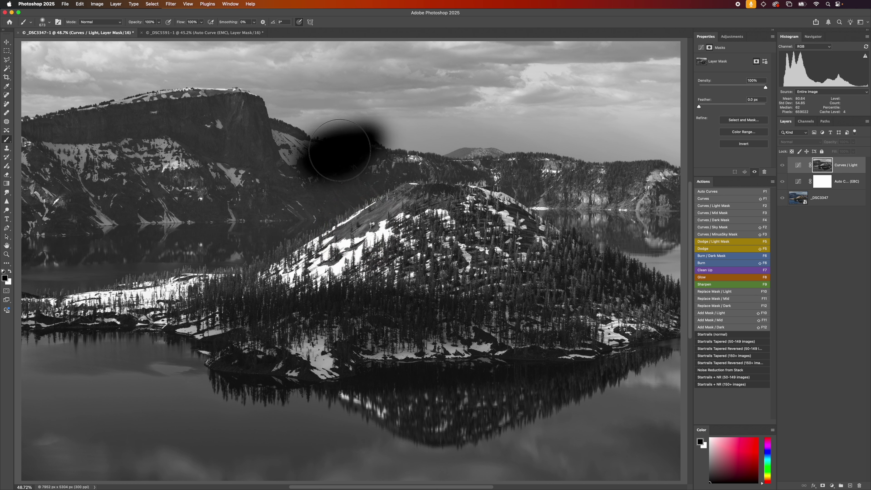
mouse_move(339, 150)
mouse_down()
mouse_move(292, 126)
mouse_move(321, 146)
mouse_up()
key(ctrl+z)
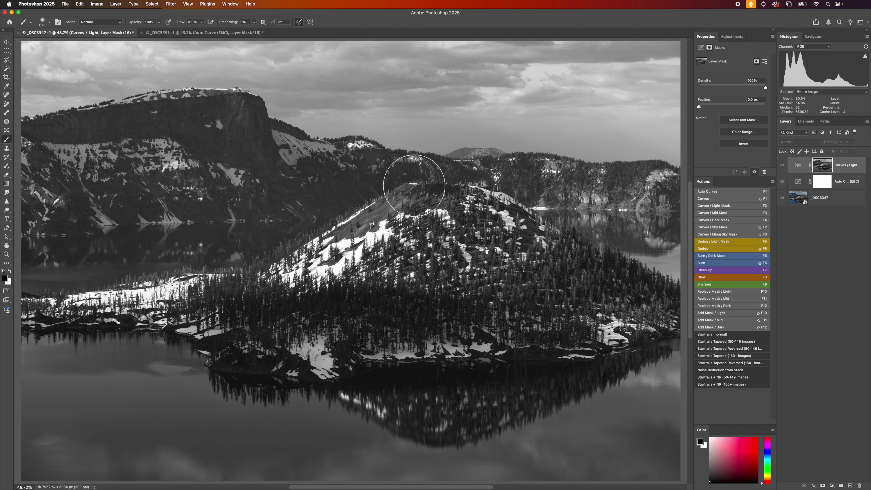
key(x)
mouse_move(329, 135)
mouse_down()
mouse_move(352, 132)
mouse_move(354, 148)
mouse_up()
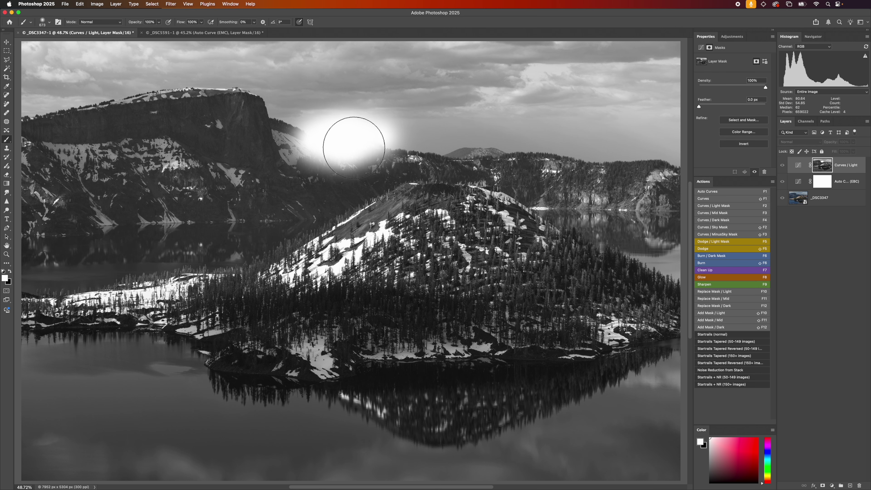
key(ctrl+z)
Return to the Curves / Light layer's adjustment view and delete that layer.
key(v)
click(798, 166)
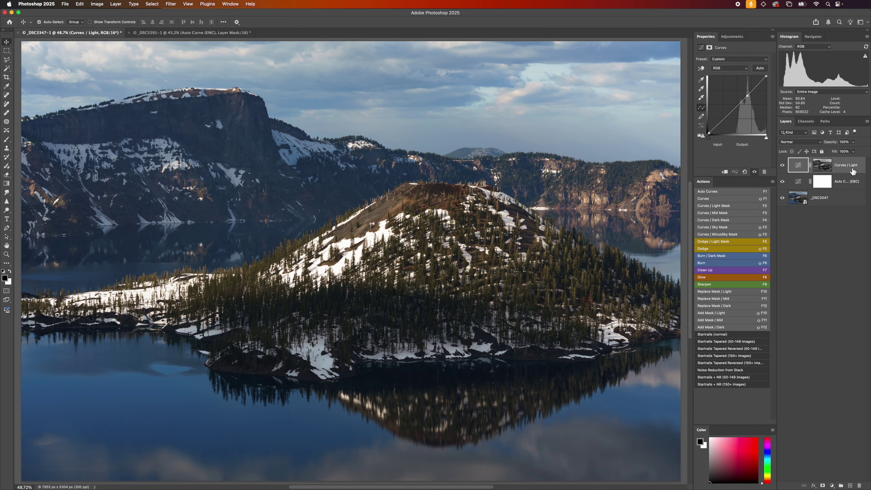
key(Delete)
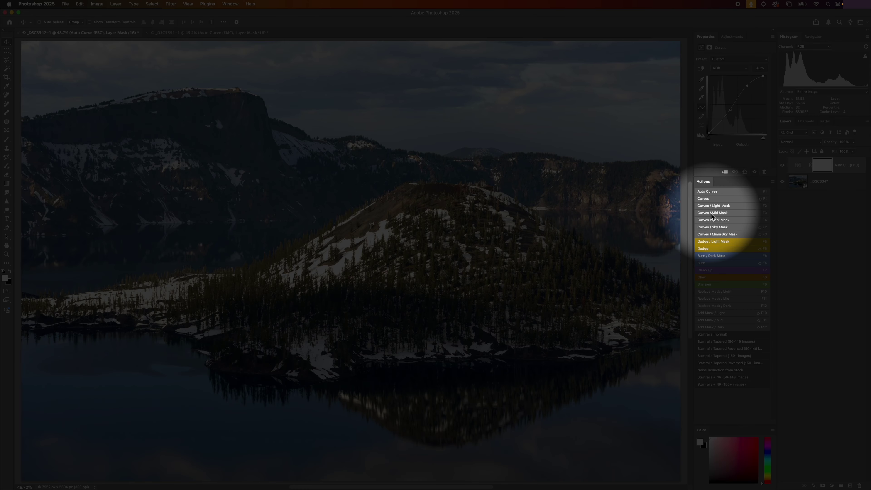
Add a Curves adjustment with a midtone mask and brighten that mask with Curves by setting its white input to 158.
click(715, 213)
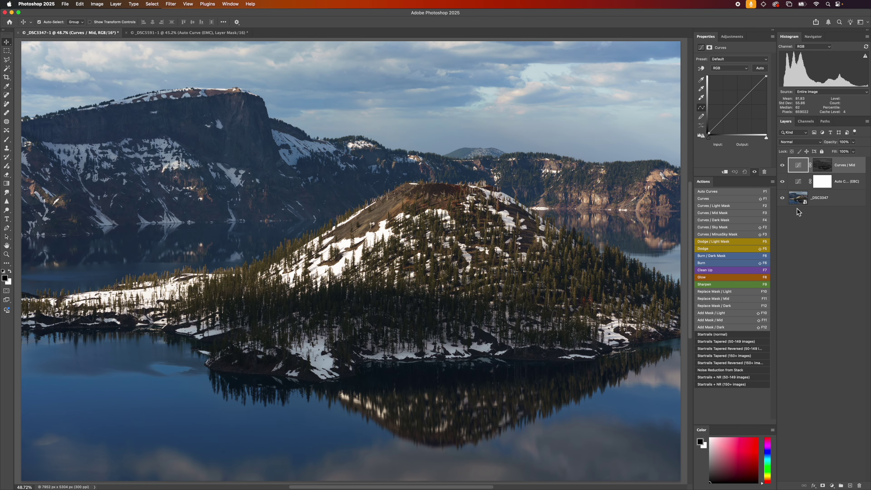
drag(805, 166, 806, 166)
alt+click(824, 168)
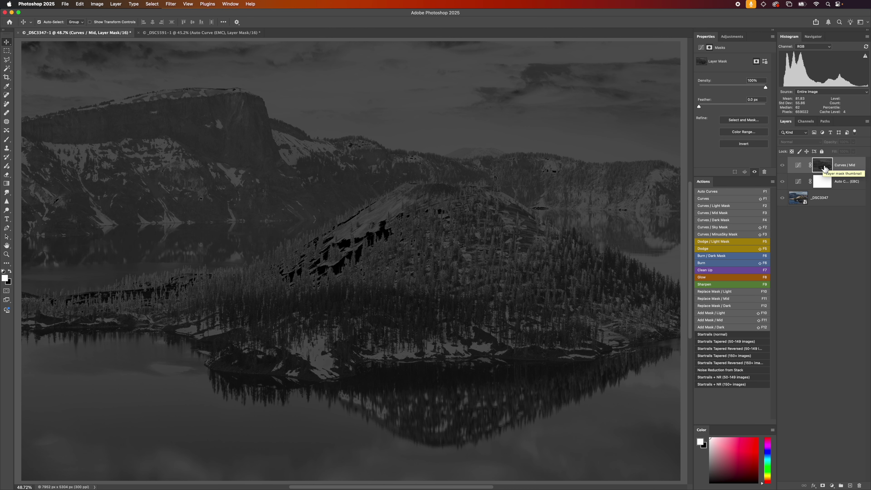
key(super+m)
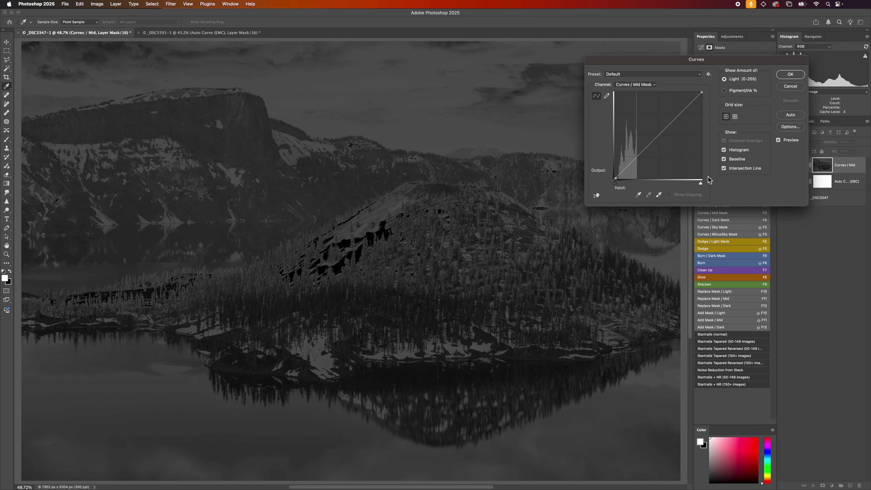
drag(701, 186, 668, 185)
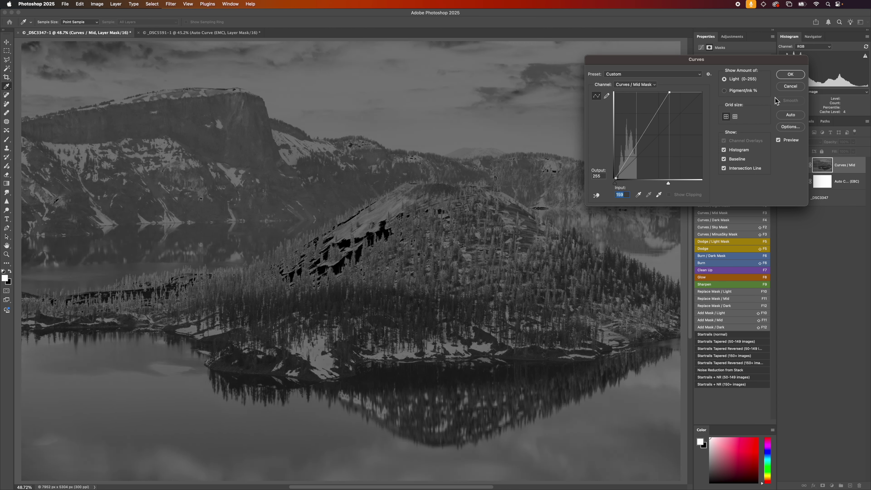
click(790, 74)
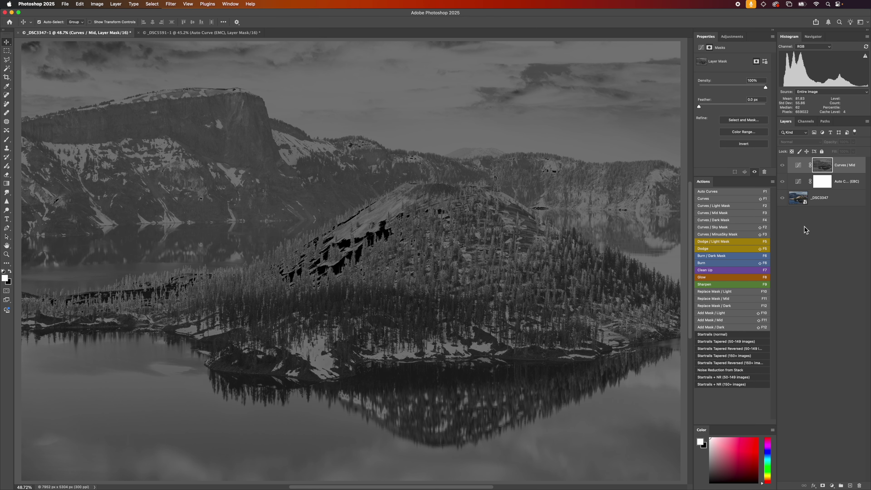
Try raising the upper tones in the Curves / Mid layer's curve, and delete that layer.
click(798, 165)
drag(743, 97, 743, 86)
key(Delete)
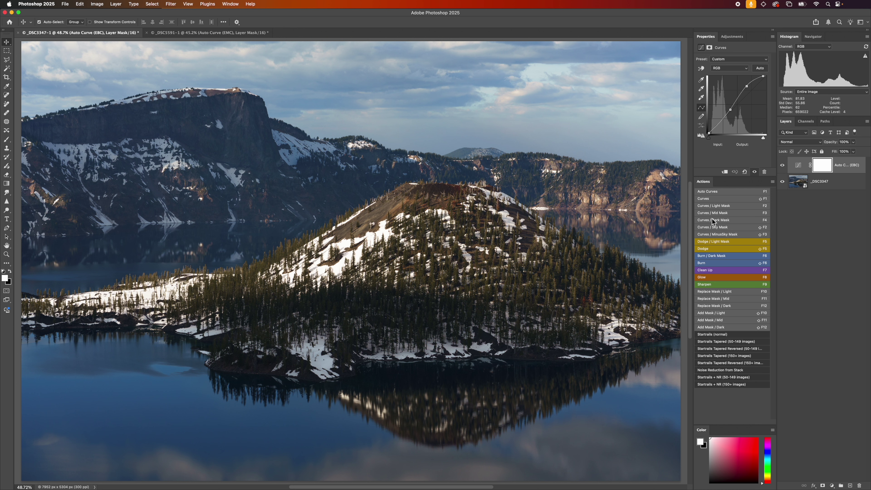
Add a Curves adjustment with a dark mask and deepen the mask's blacks with Curves so the sky is excluded.
click(704, 220)
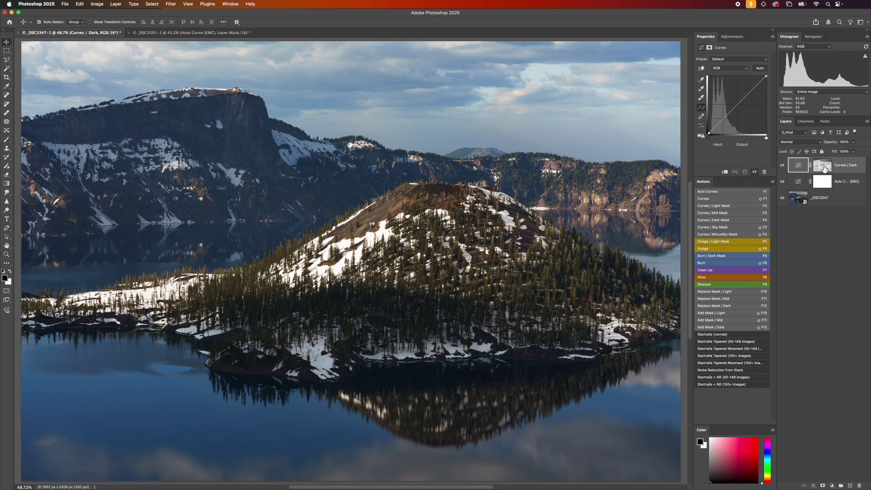
alt+click(824, 168)
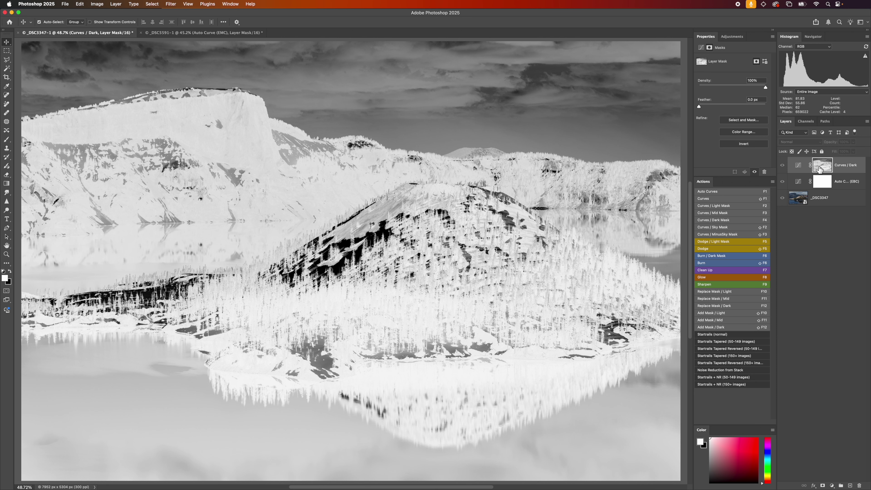
key(super+m)
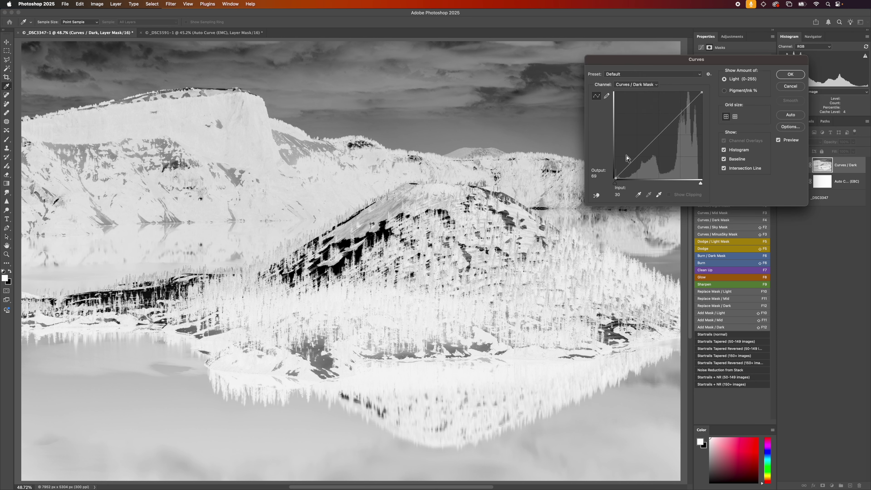
drag(615, 184, 653, 186)
drag(668, 152, 669, 163)
click(790, 74)
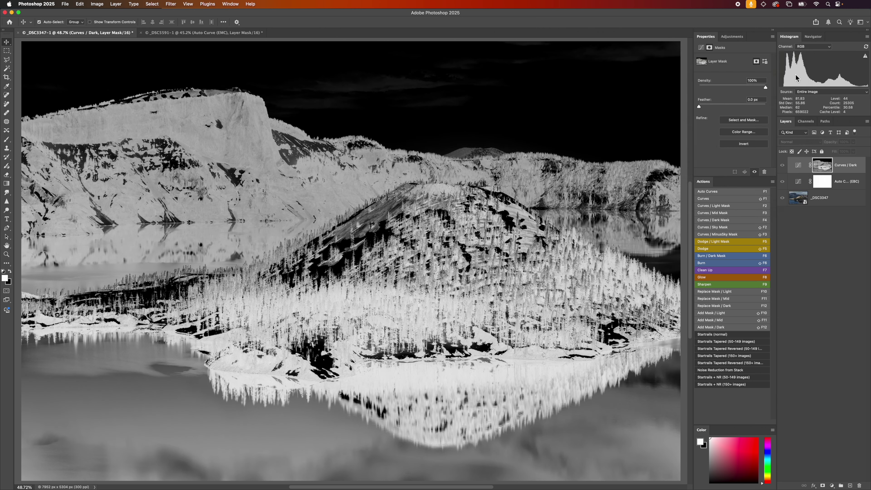
Darken the shadows on the Curves / Dark layer to output 44 at input 53, and delete that layer.
click(798, 166)
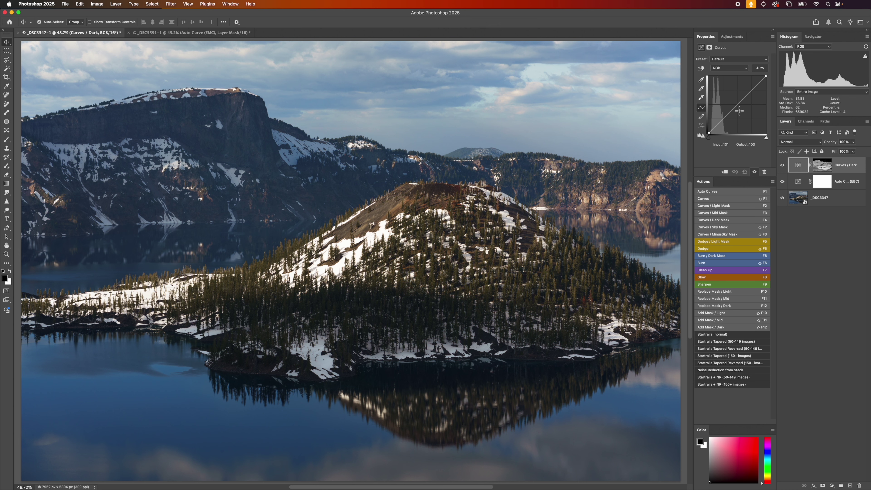
drag(723, 119, 721, 122)
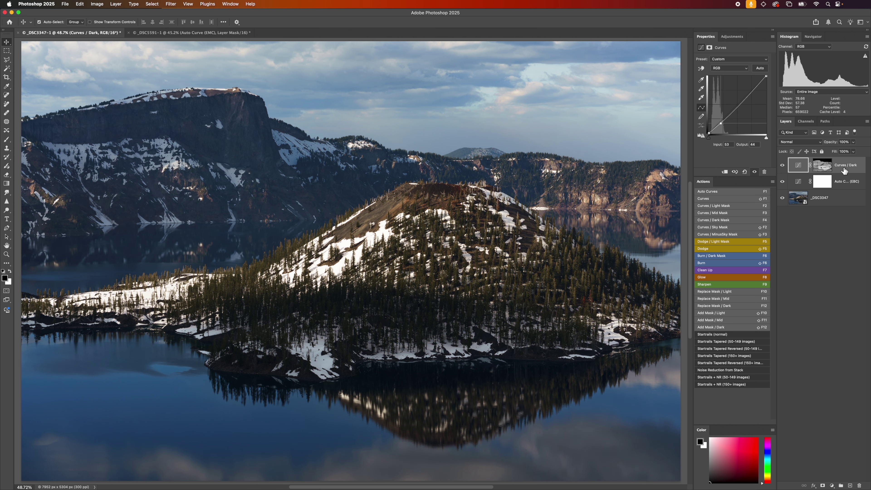
key(BackSpace)
Add a Curves adjustment with a sky mask and try shifting a point on its curve.
key(b)
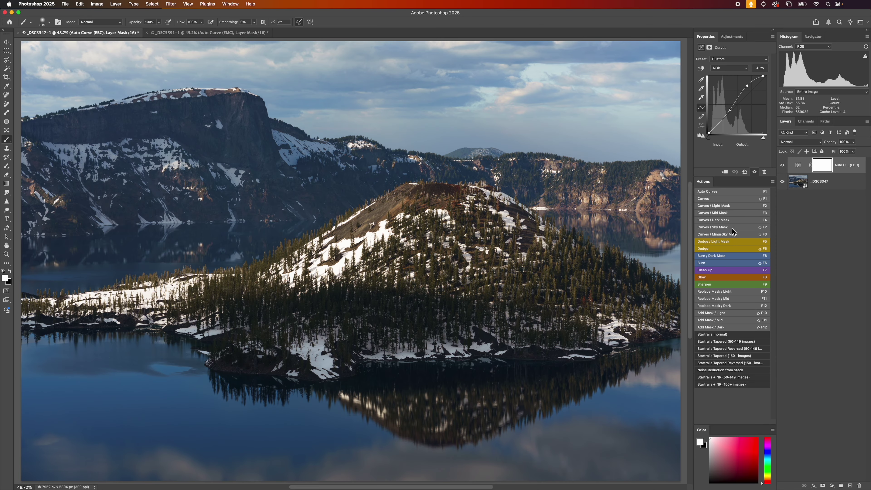
click(153, 6)
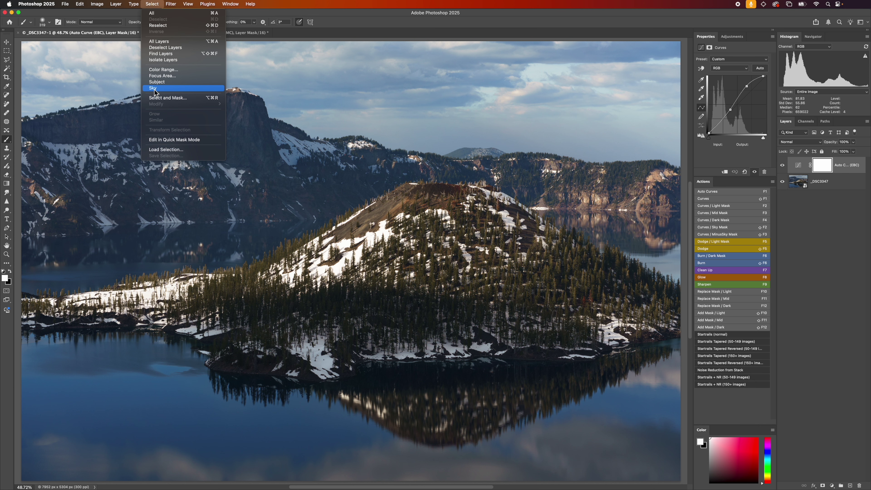
click(169, 89)
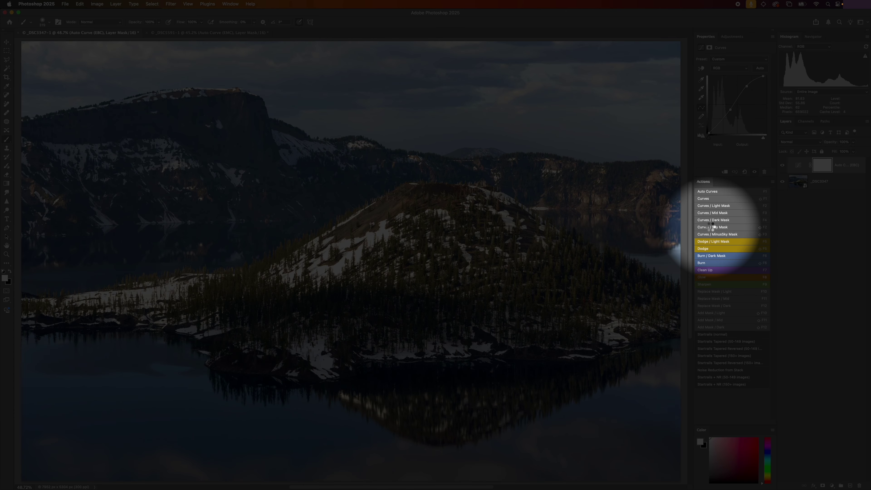
click(710, 228)
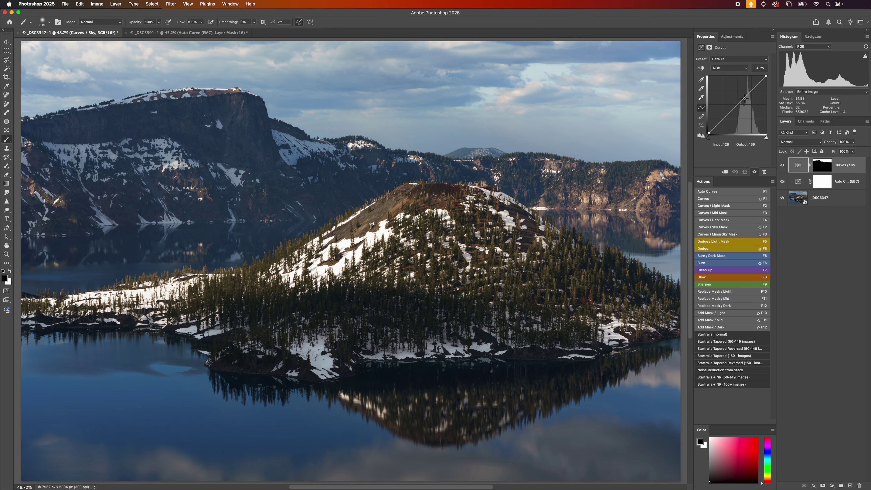
drag(743, 99, 765, 155)
Display the Curves / Sky mask, paint black over the grey patches on the ridge beside the cliff, and delete the layer.
alt+click(822, 166)
key(x)
key(x)
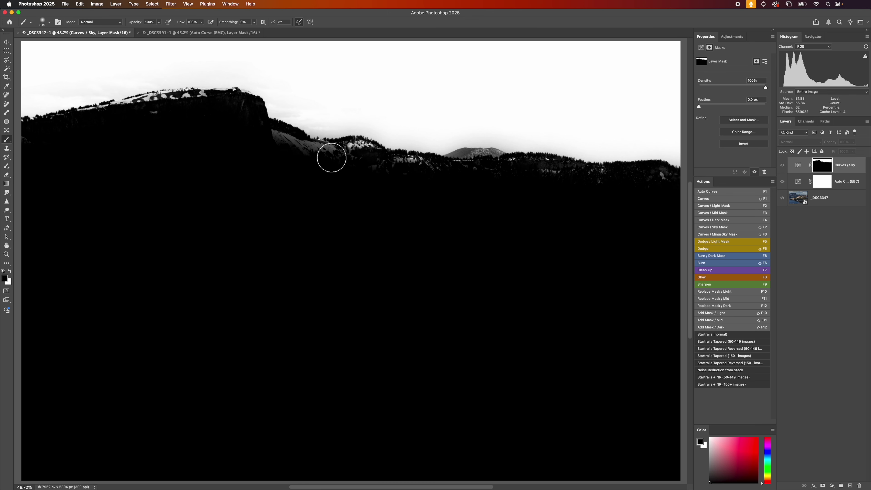
mouse_move(329, 159)
mouse_down()
mouse_move(278, 139)
mouse_move(408, 163)
mouse_move(399, 179)
mouse_up()
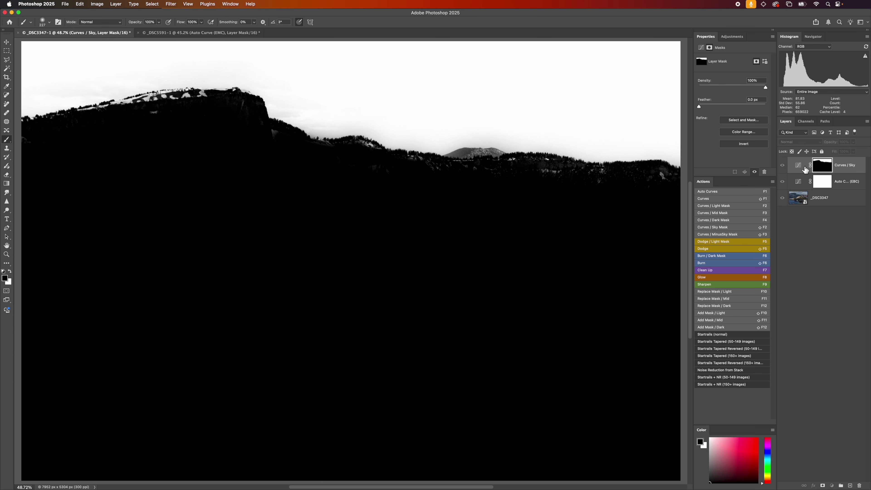
key(BackSpace)
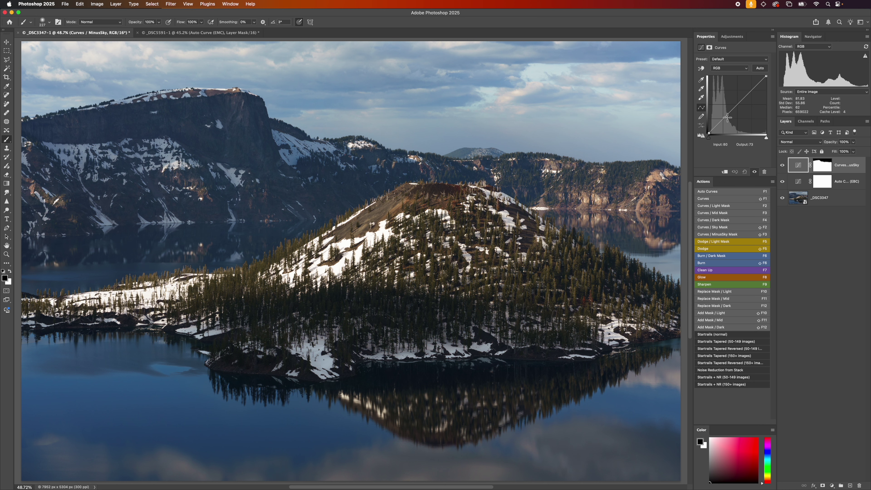
Try a curve point on the Curves / MinusSky layer, and paint its displayed mask white along the ridge beside the cliff.
drag(726, 117, 734, 149)
alt+click(822, 167)
key(x)
mouse_move(284, 150)
mouse_down()
mouse_move(313, 153)
mouse_move(278, 139)
mouse_move(340, 156)
mouse_up()
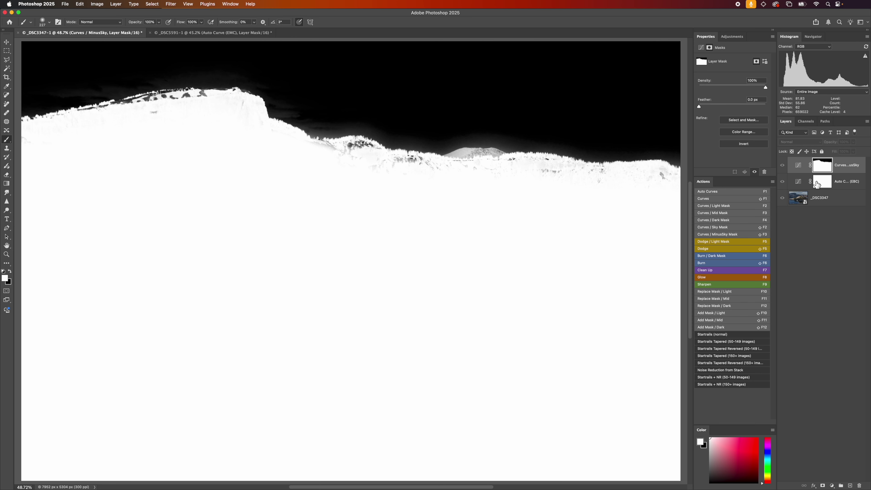
Return to the Curves / MinusSky layer's adjustment view and delete that layer.
click(797, 165)
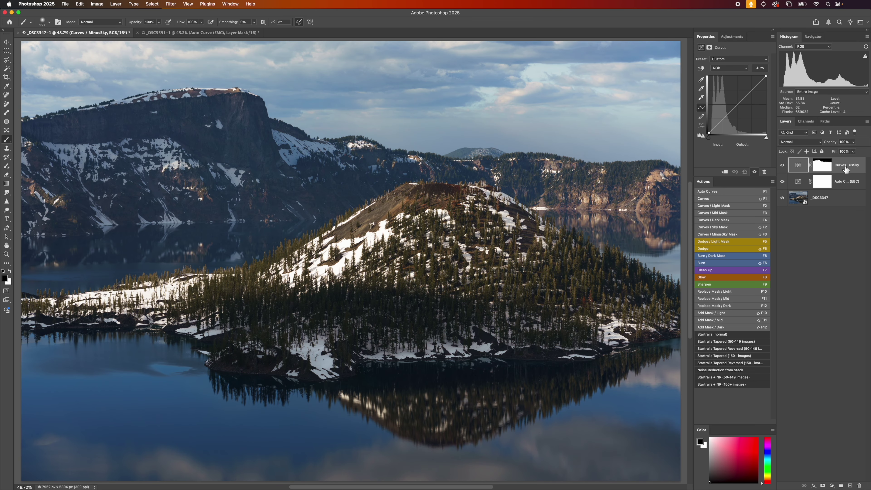
key(BackSpace)
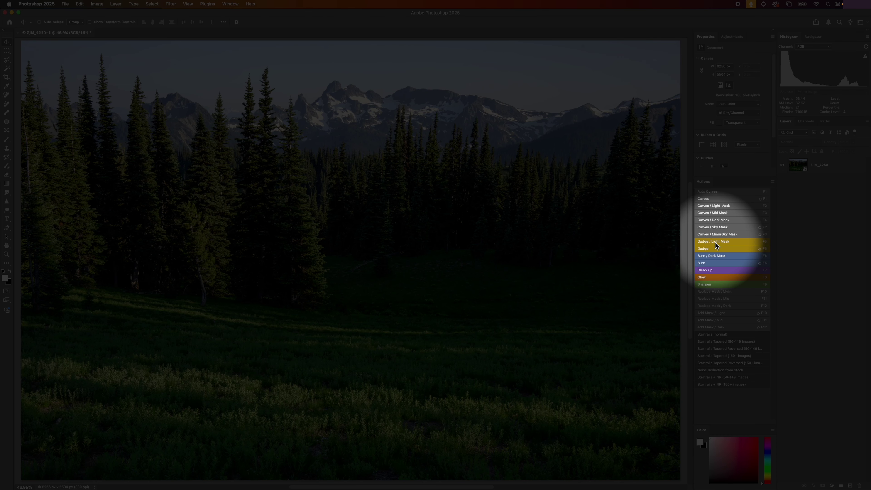
Add a Dodge layer with a light mask to the forest photo, and view its mask before returning to the layer.
click(715, 241)
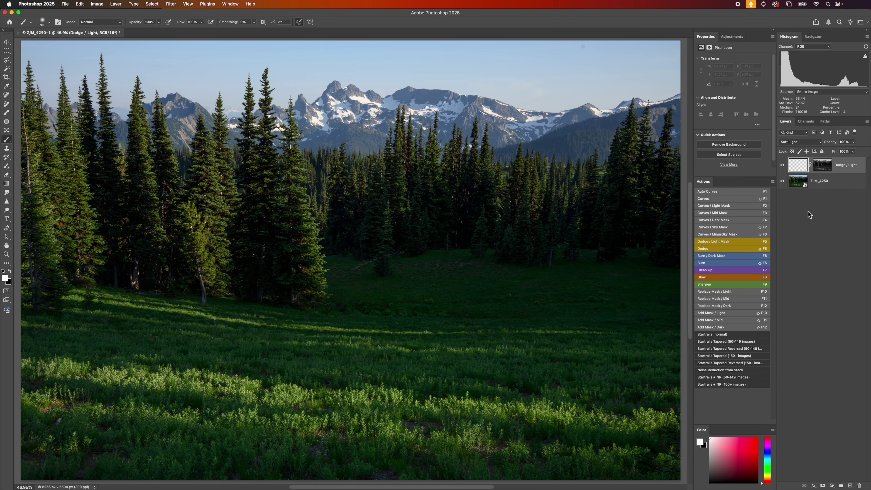
drag(822, 166, 822, 168)
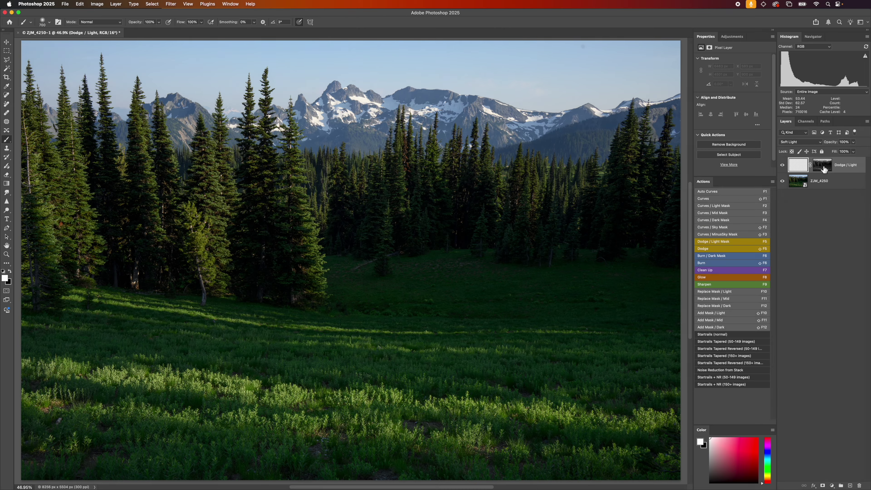
alt+click(824, 167)
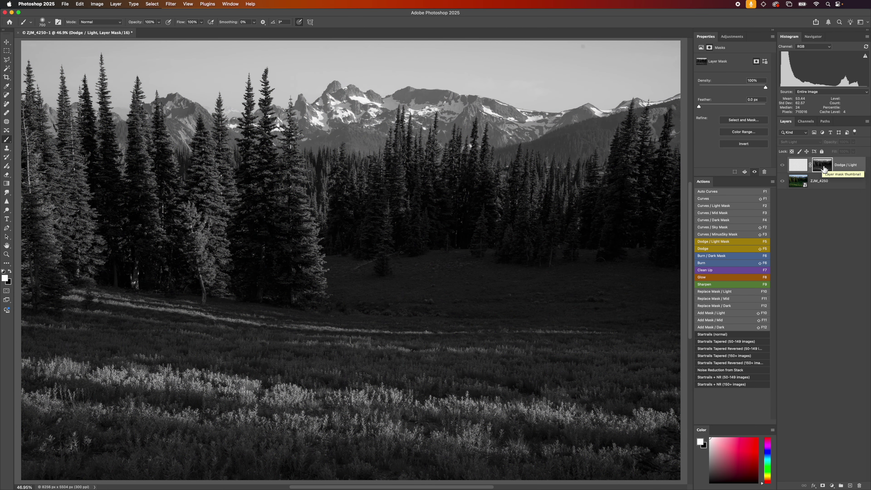
click(798, 167)
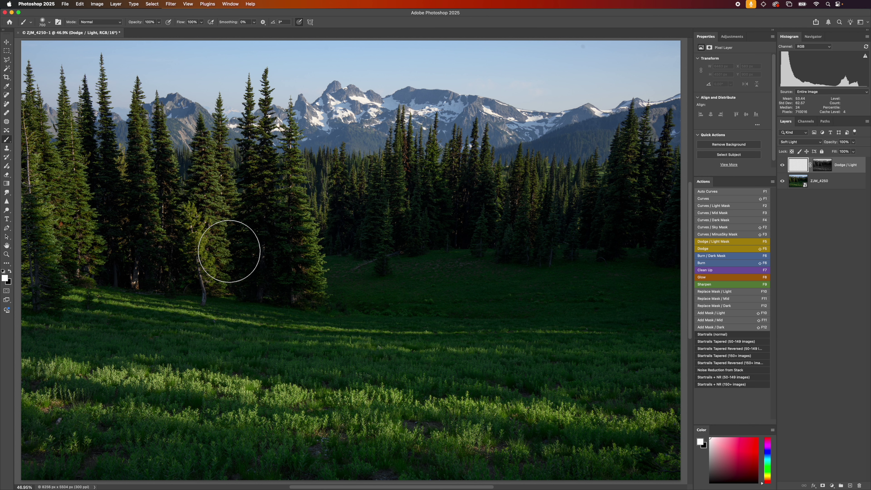
Enlarge the brush to 1177 px, choose a bright yellow-green, and paint it across the sunlit foreground grass.
drag(229, 251, 262, 250)
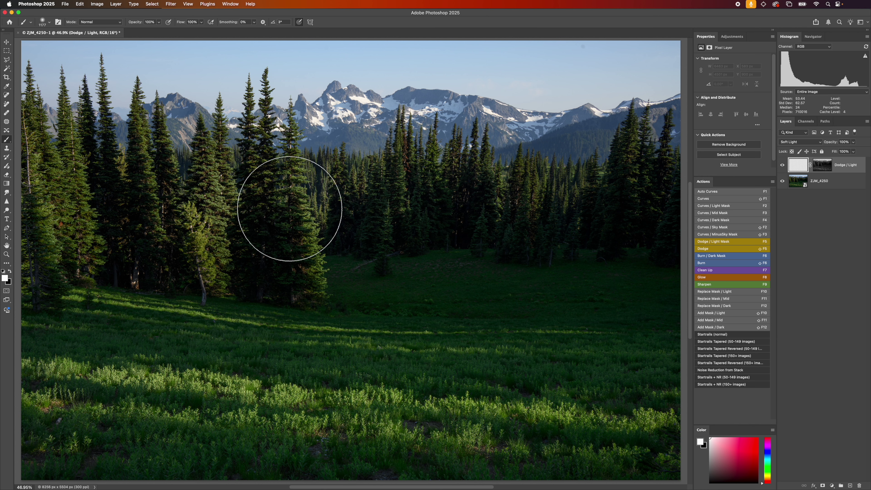
drag(350, 399, 352, 359)
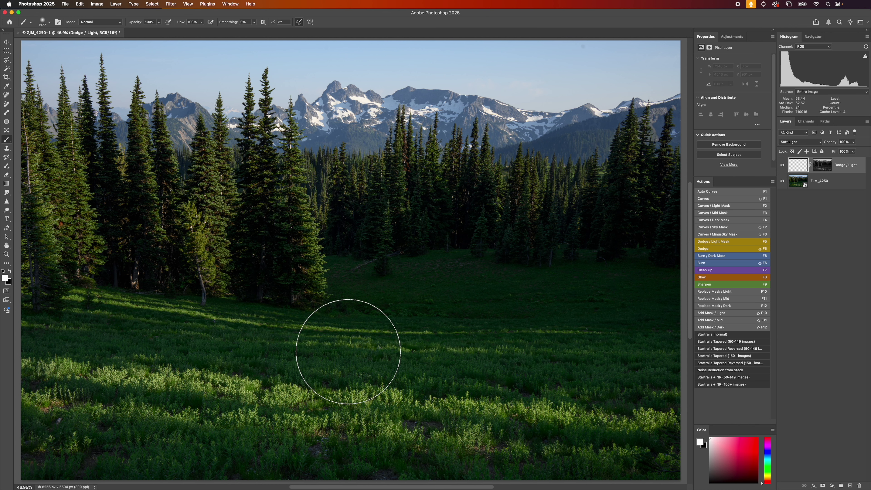
click(767, 474)
click(739, 443)
drag(113, 377, 589, 417)
Reduce the brush to 800 px and paint yellow-green strokes down the tall foreground trees on the Dodge / Light layer.
key(bracketleft)
key(bracketleft)
key(bracketleft)
key(bracketleft)
drag(219, 154, 219, 240)
drag(295, 171, 316, 254)
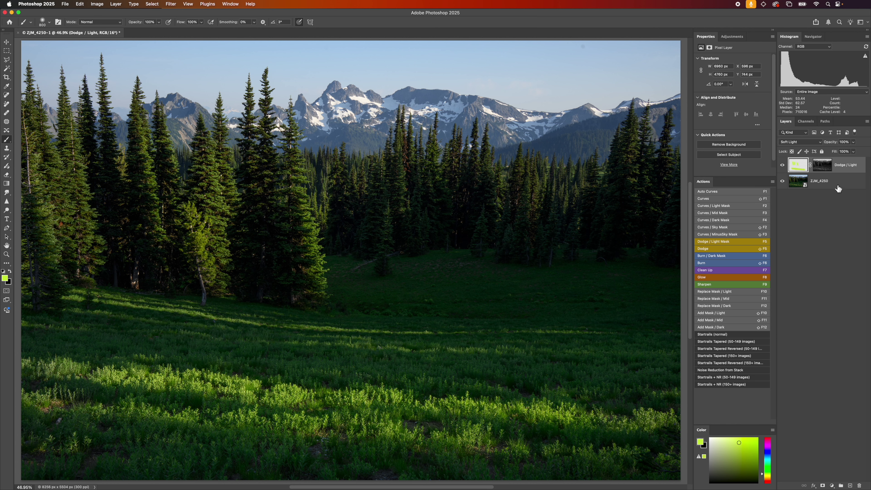
Delete the Dodge / Light layer and reset the foreground and background colors to default.
key(BackSpace)
key(d)
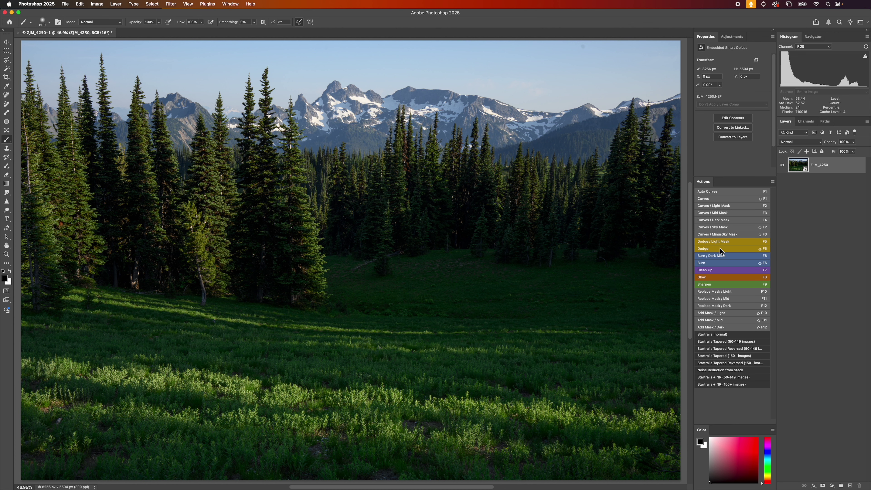
Add an unrestricted Dodge layer and dab white over the dark central trees with a brush enlarged to 1773 px.
click(705, 250)
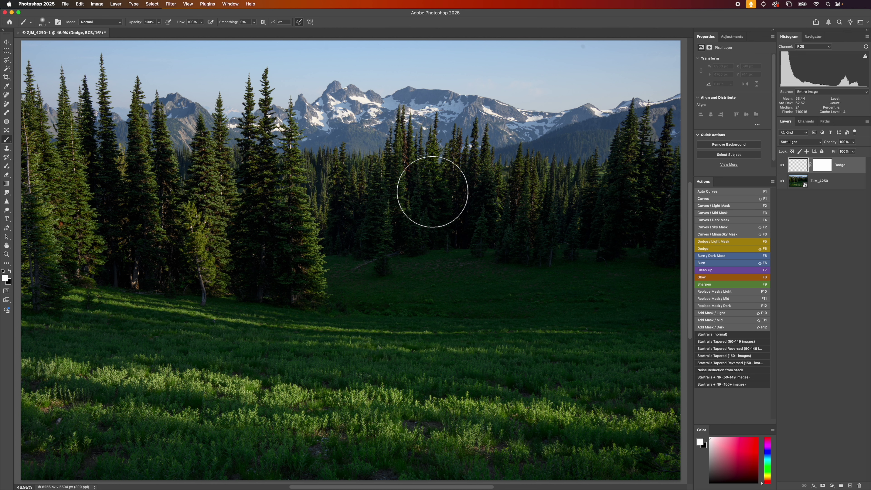
ctrl+alt+click(434, 220)
drag(433, 220, 511, 216)
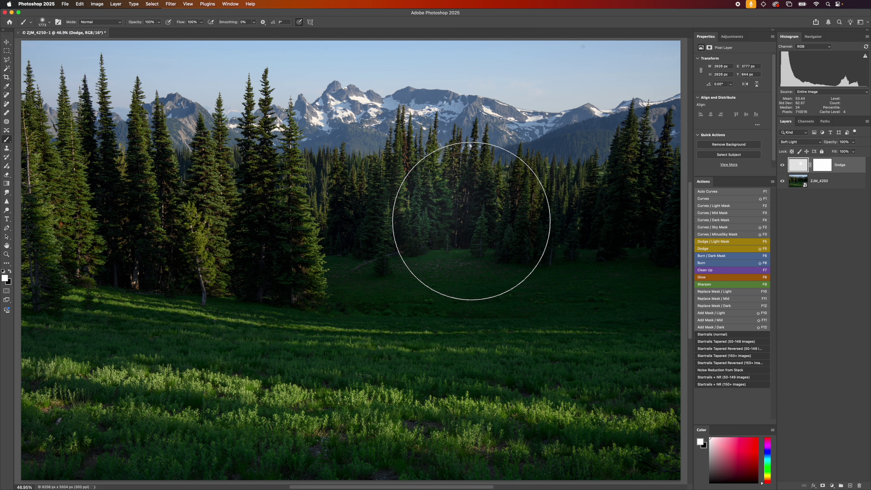
click(456, 222)
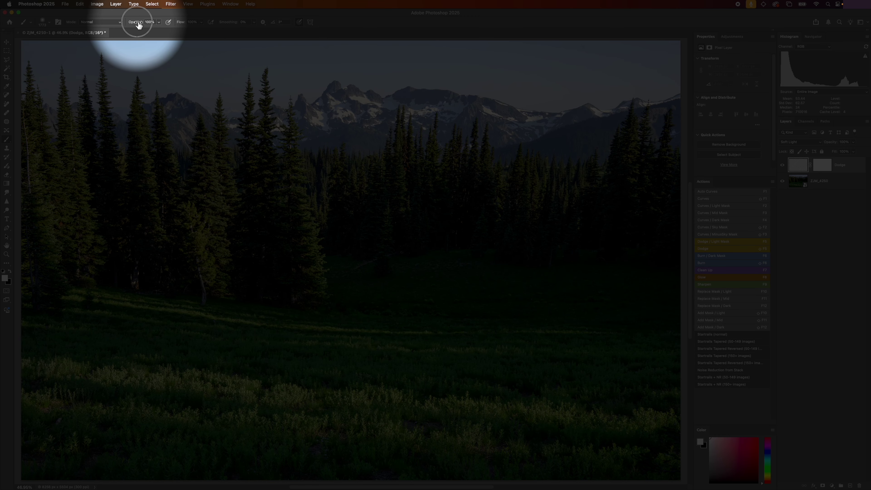
Set the brush opacity to 20% and delete the Dodge layer, restoring the default colors and the Move tool.
drag(138, 24, 124, 26)
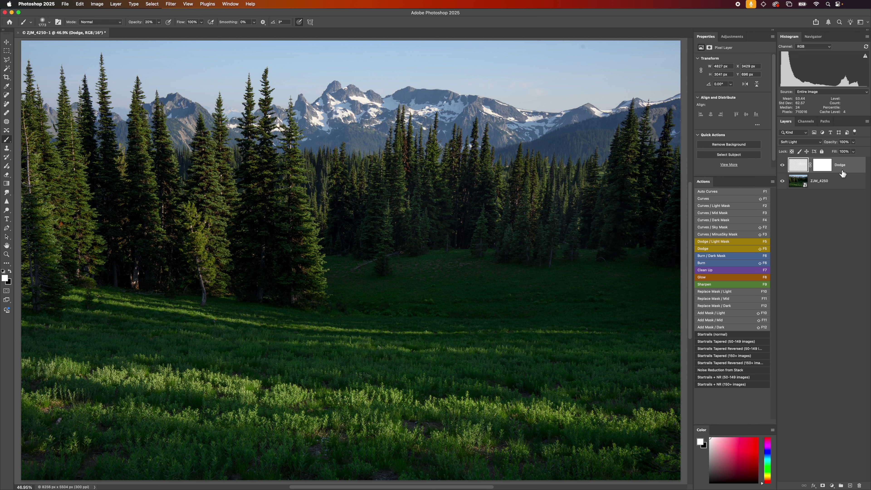
key(Delete)
key(d)
key(v)
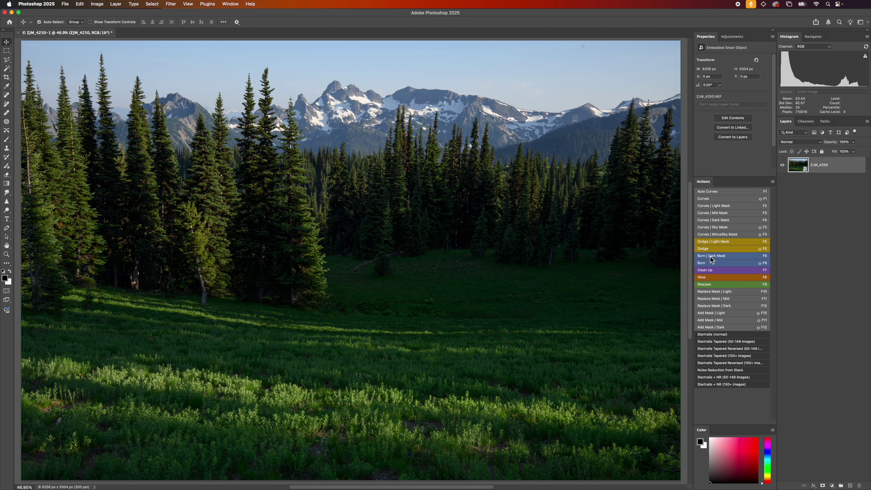
Add a Burn / Dark Mask layer, inspect its mask and paint black at 20% brush opacity across the foreground meadow.
key(F6)
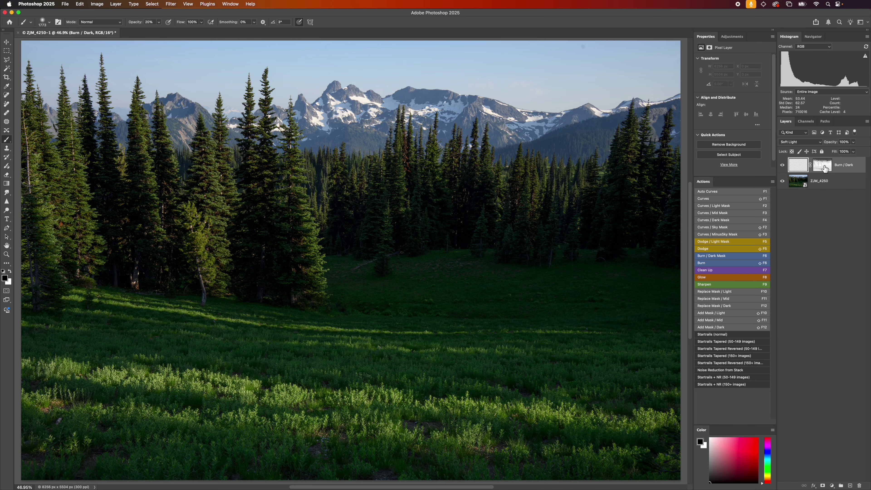
alt+click(824, 167)
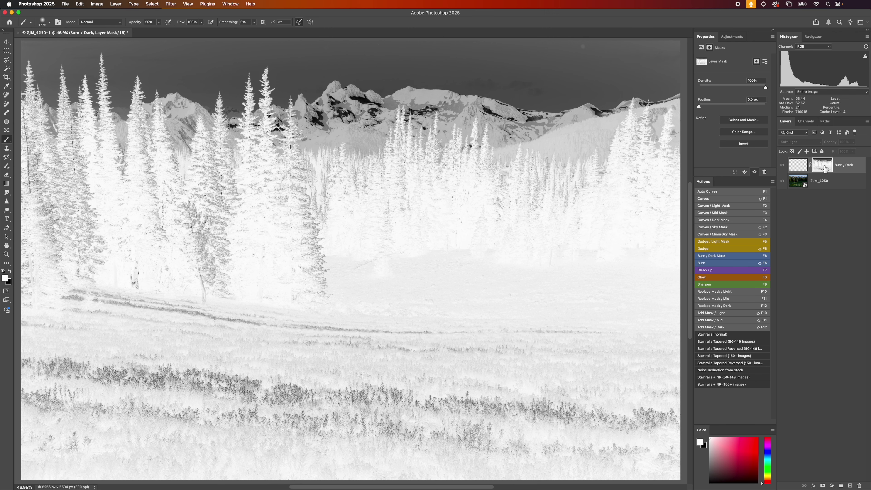
click(798, 165)
key(x)
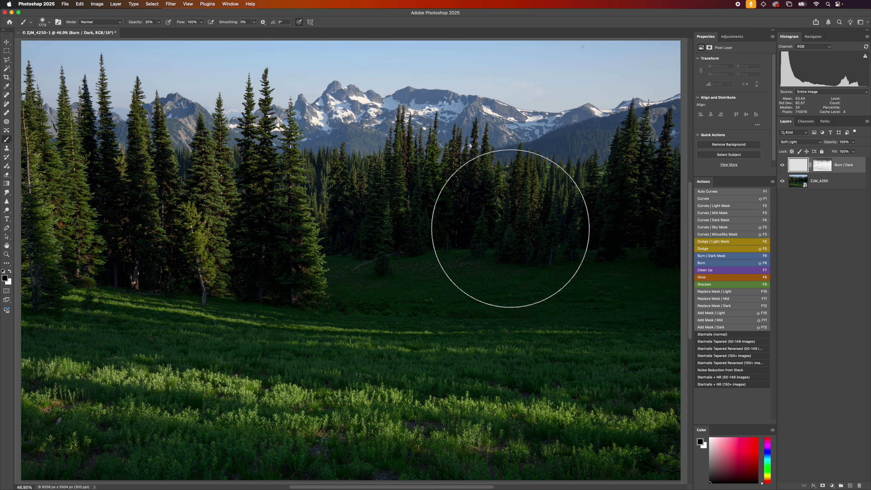
mouse_move(136, 307)
mouse_down()
mouse_move(569, 325)
mouse_move(404, 350)
mouse_move(580, 357)
mouse_move(237, 354)
mouse_move(194, 371)
mouse_move(134, 431)
mouse_move(478, 484)
mouse_move(541, 446)
mouse_up()
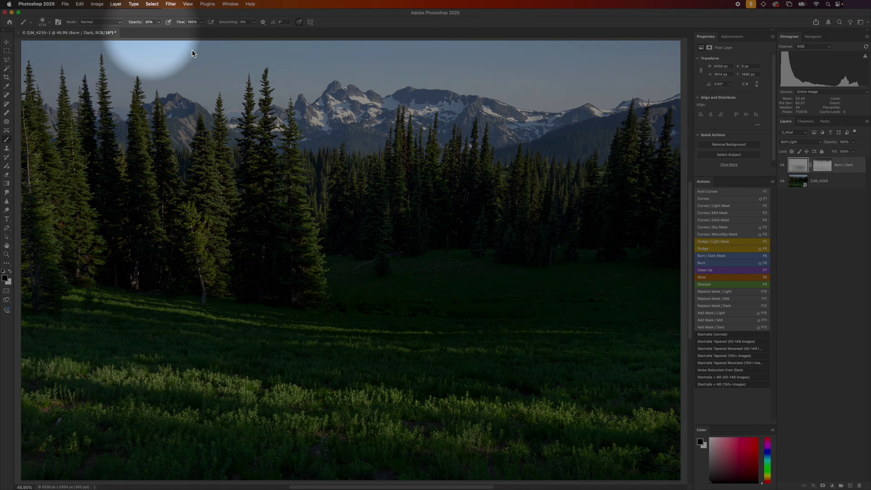
Delete the Burn / Dark layer and add an unrestricted Burn layer.
key(BackSpace)
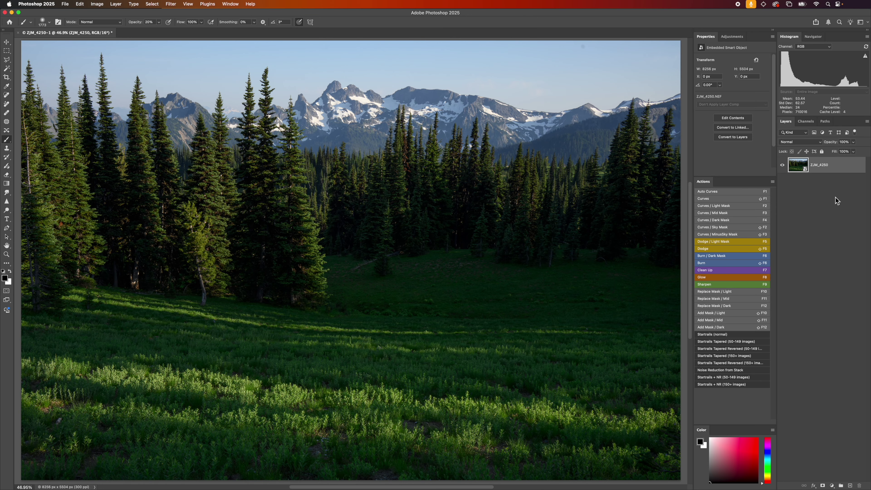
key(shift+F6)
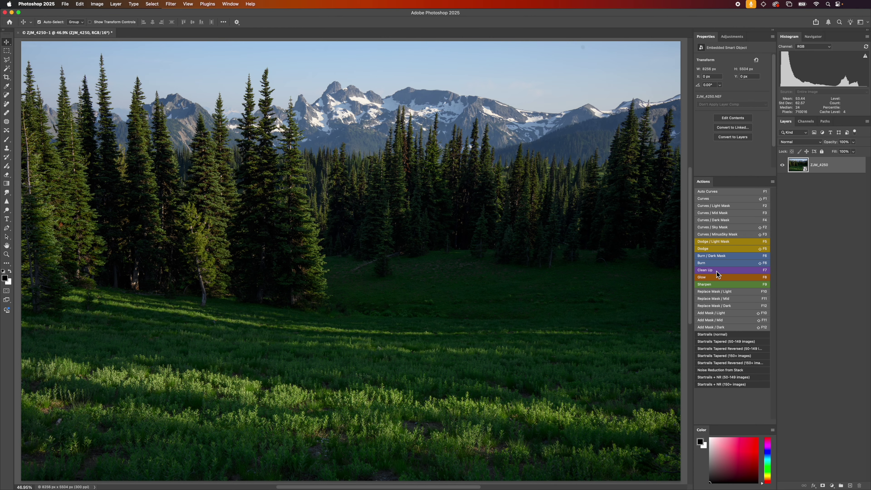
Add a Clean Up layer with its action, switch back to the Move tool and delete the layer.
click(717, 271)
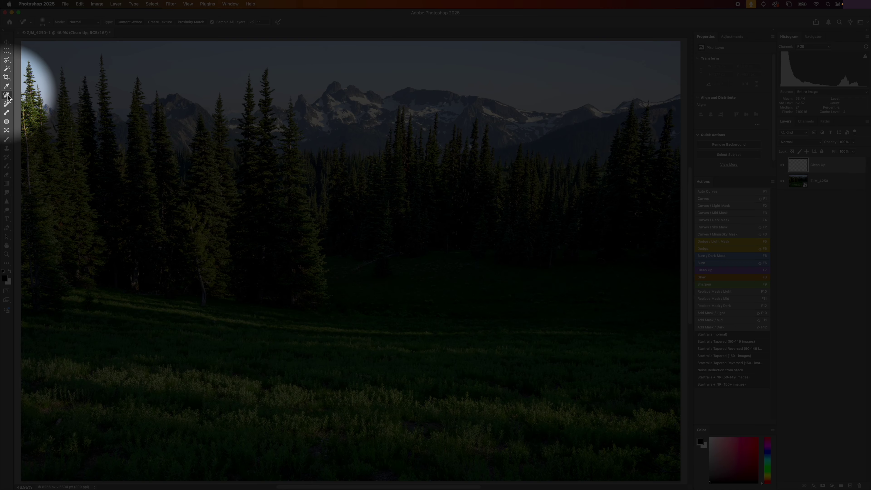
key(v)
key(Delete)
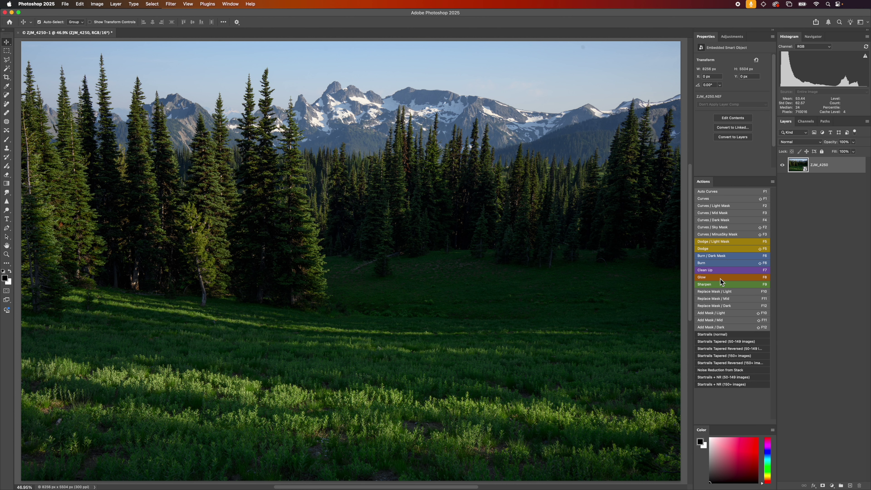
Add a Glow layer, set its opacity to 48% and replace its mask with a Light luminosity mask.
click(708, 278)
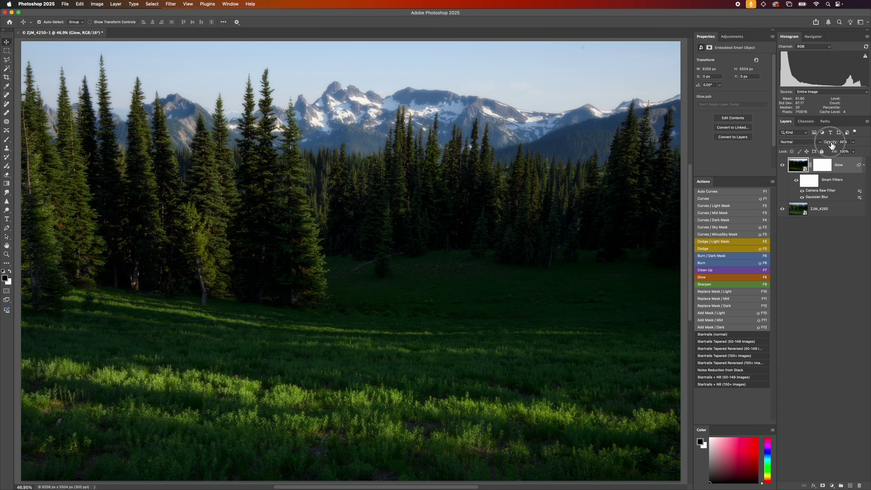
drag(831, 144, 836, 146)
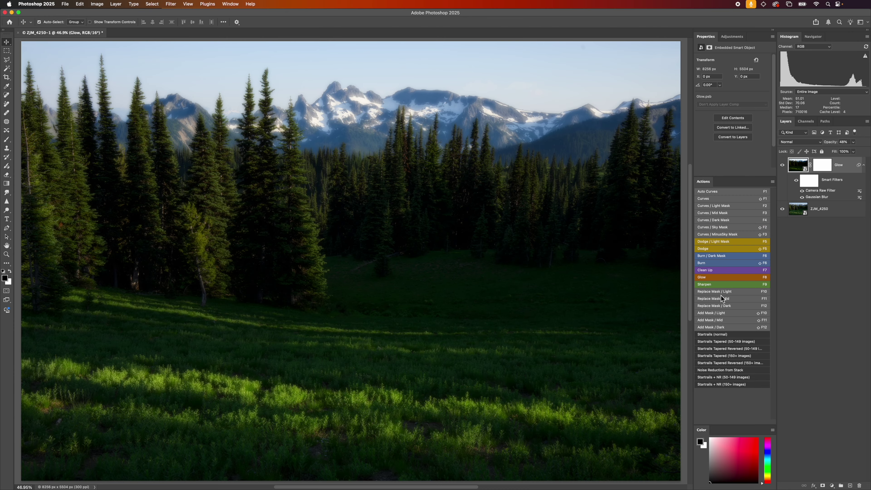
click(714, 292)
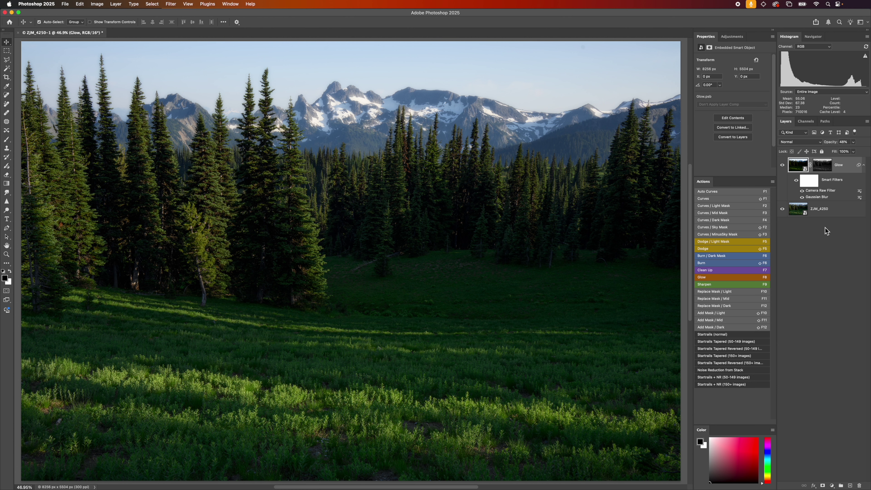
Delete the Glow layer and clear the layer selection.
key(BackSpace)
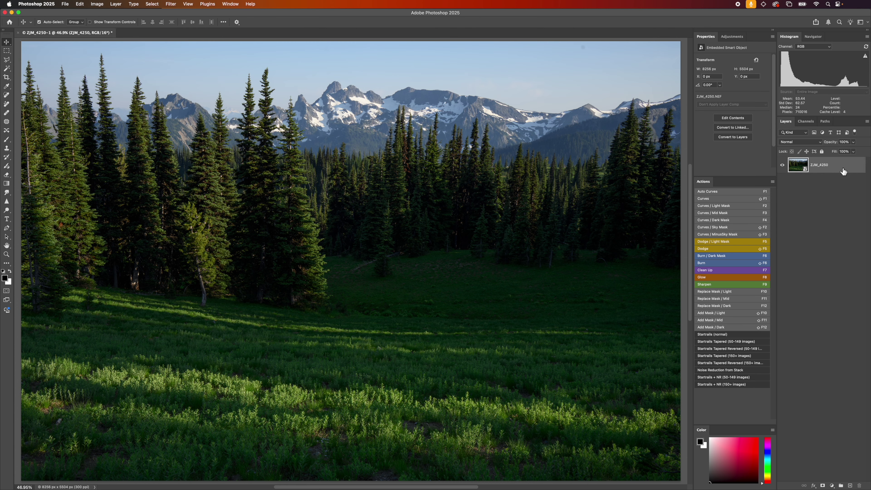
click(821, 276)
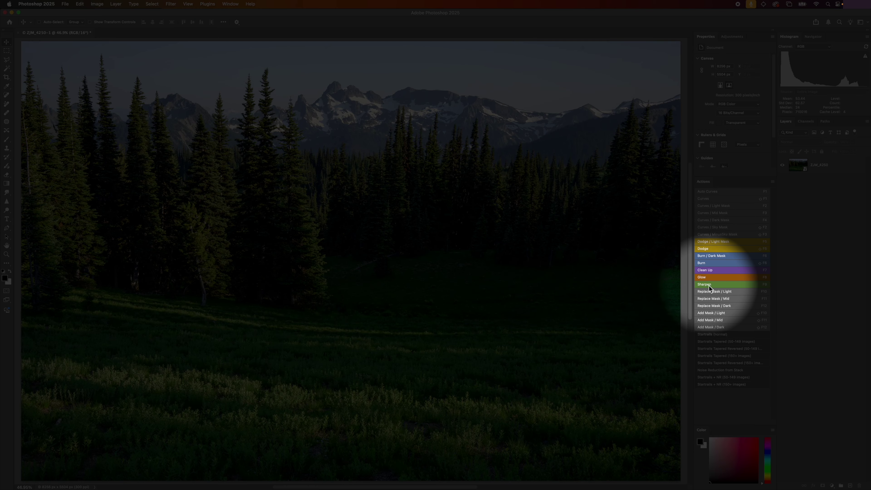
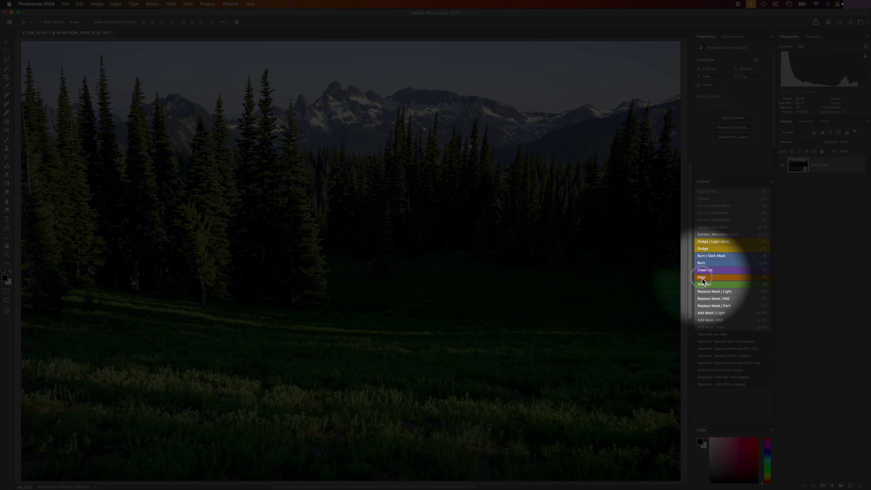
Add a Glow layer at 70% opacity and replace its mask with the Light, Mid and Dark masks in turn.
click(701, 277)
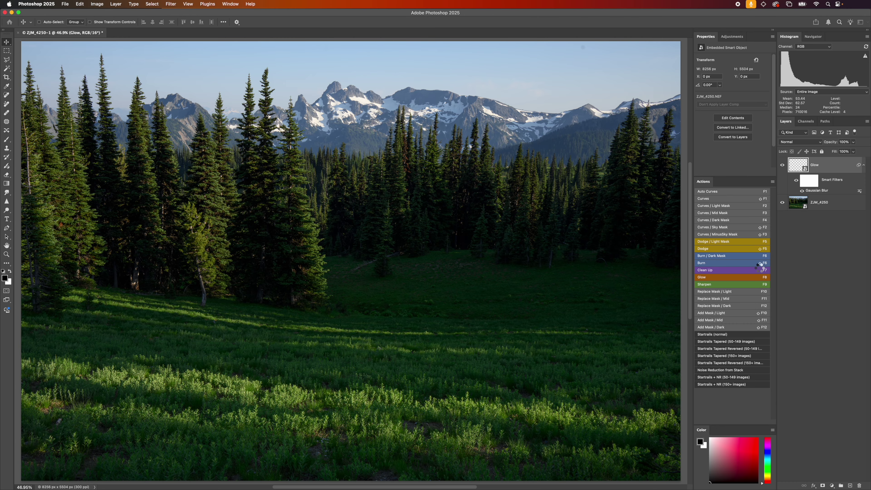
drag(832, 143, 841, 148)
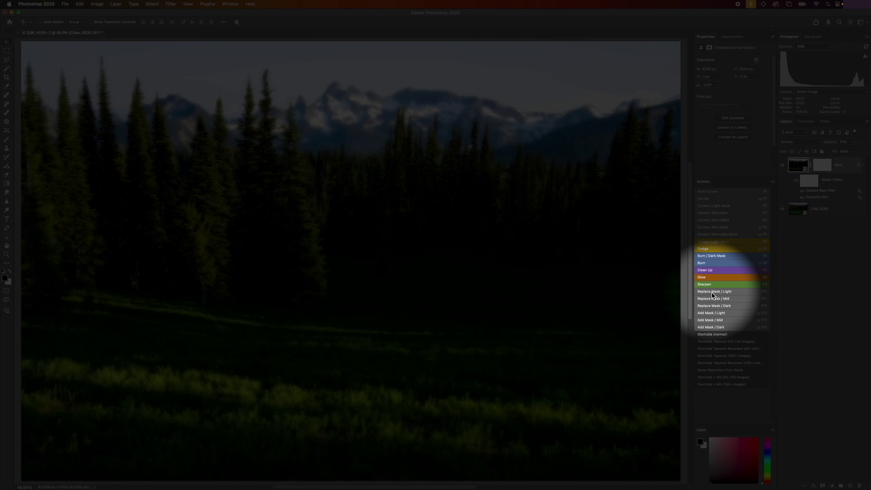
click(710, 292)
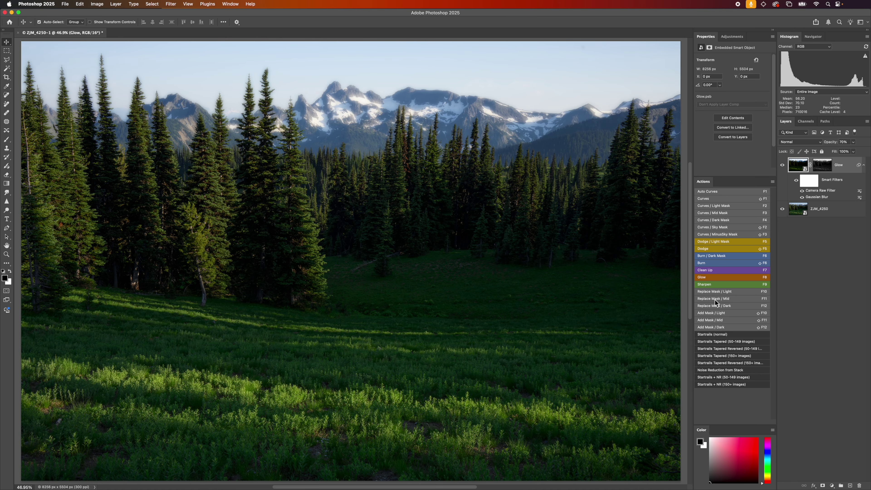
click(714, 298)
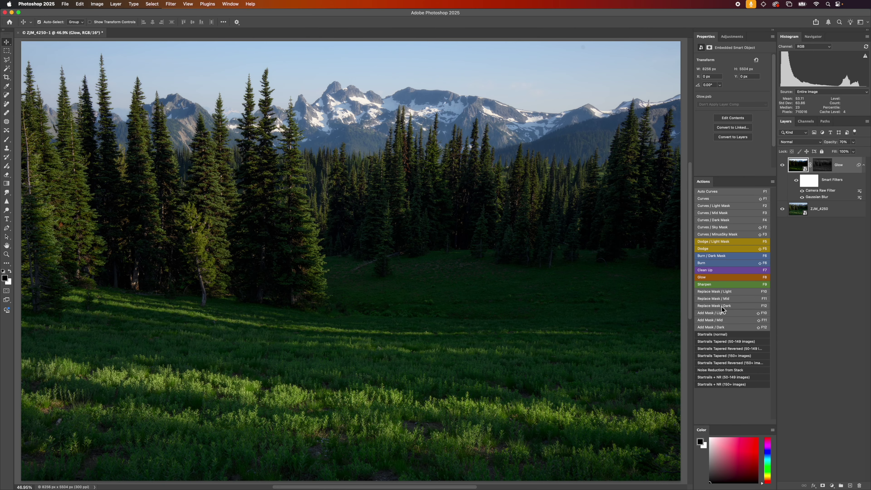
click(720, 307)
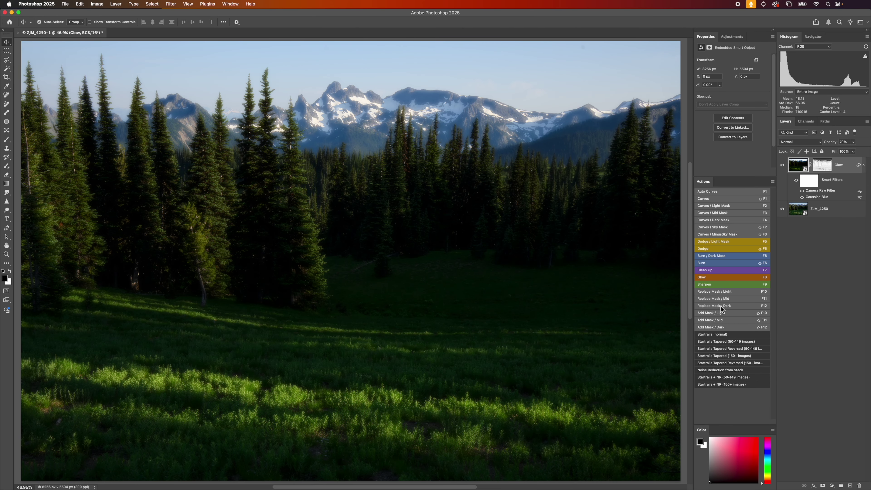
Delete the Glow layer's mask and add a Light luminosity mask in its place.
click(824, 167)
right_click(824, 168)
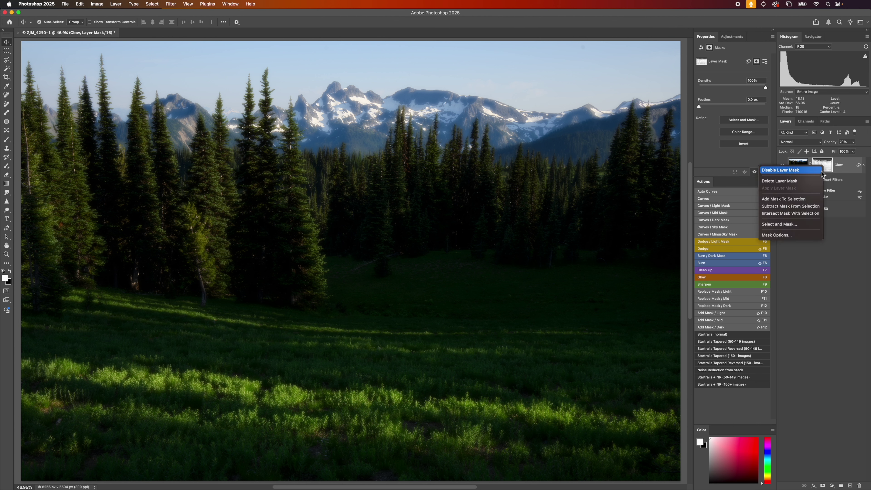
click(806, 181)
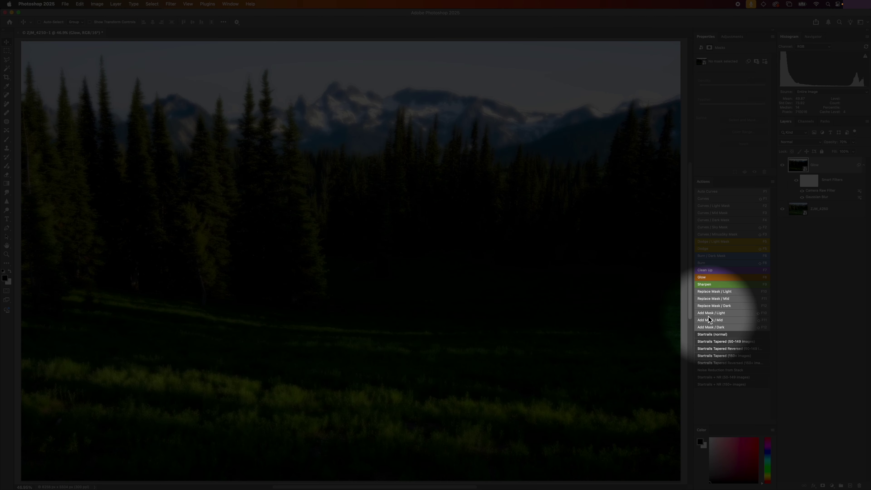
click(705, 314)
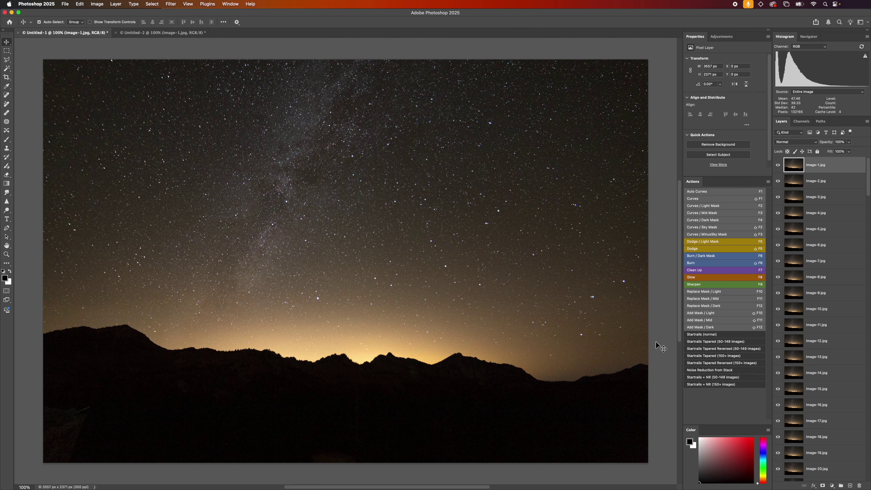
Look through the stacked night-sky layers of Untitled-1 and view the Milky Way stack in Untitled-2.
scroll(843, 192, down, 10)
scroll(842, 196, down, 15)
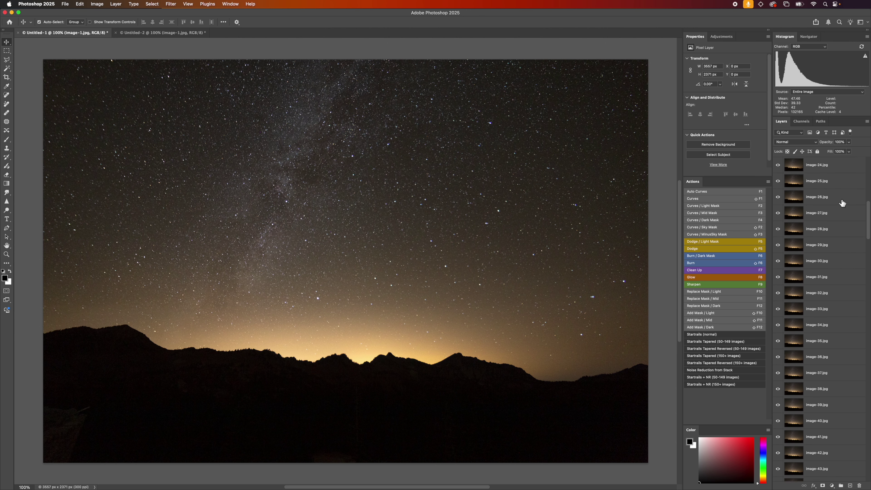
scroll(842, 201, up, 20)
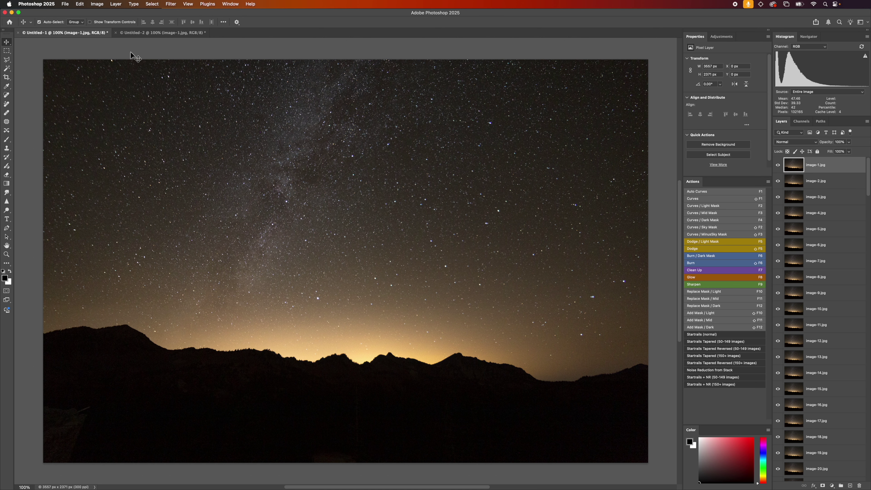
click(136, 37)
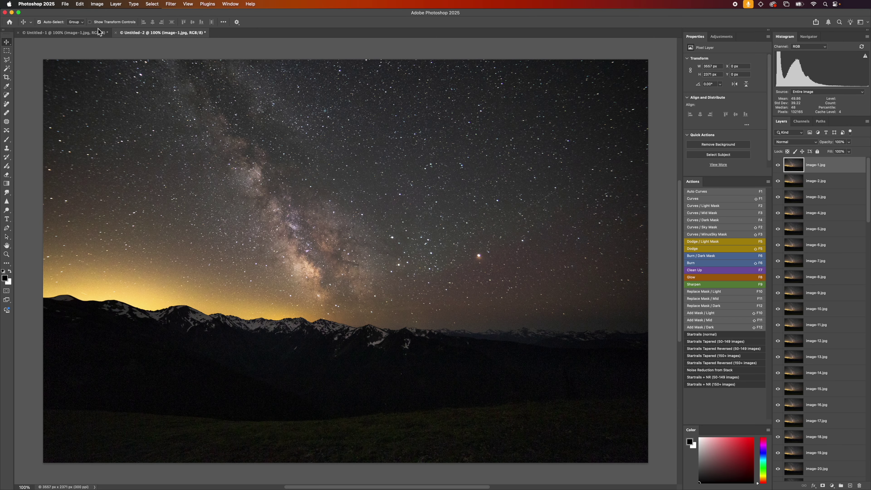
Return to Untitled-1 and run the Startrails + NR (150+ images) action on its layer stack.
click(84, 33)
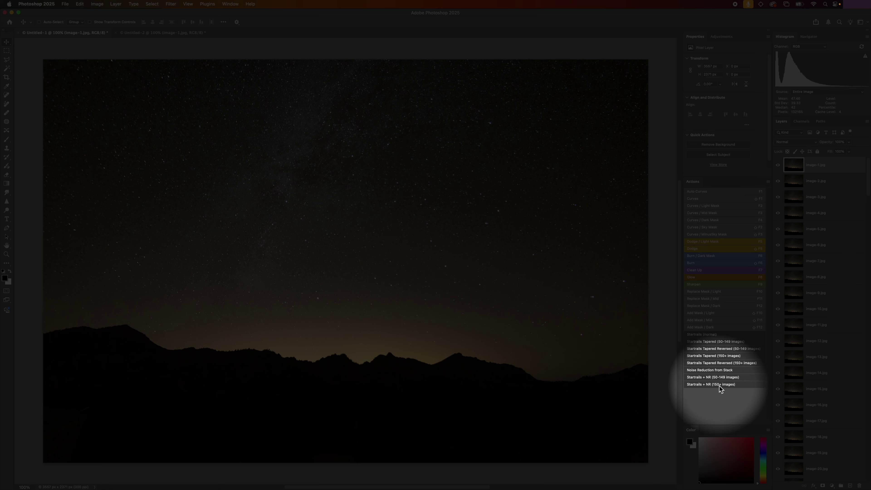
click(713, 384)
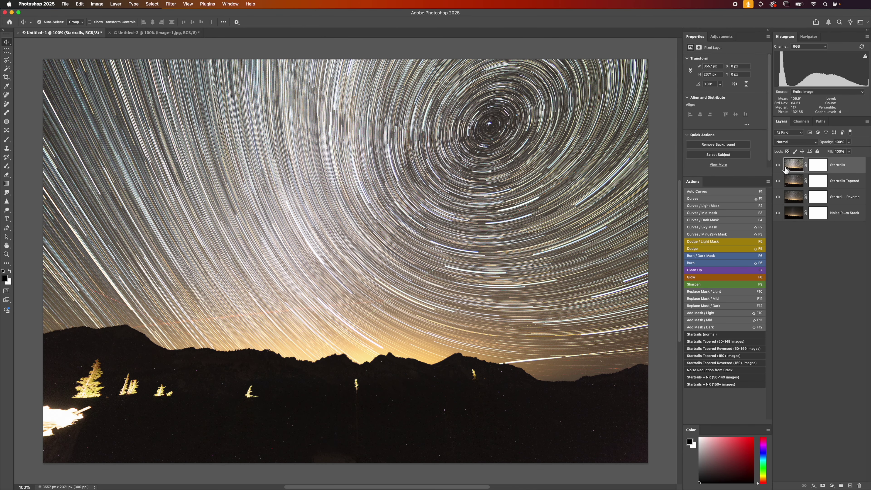
Hide the Startrails, Startrails Tapered and Startrails Tapered Reverse layers one by one and select the Noise Reduction from Stack layer.
click(778, 165)
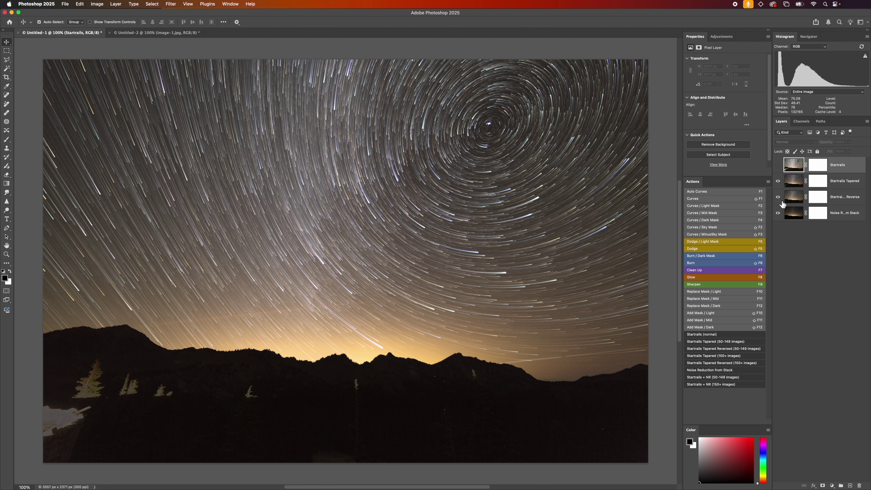
click(834, 186)
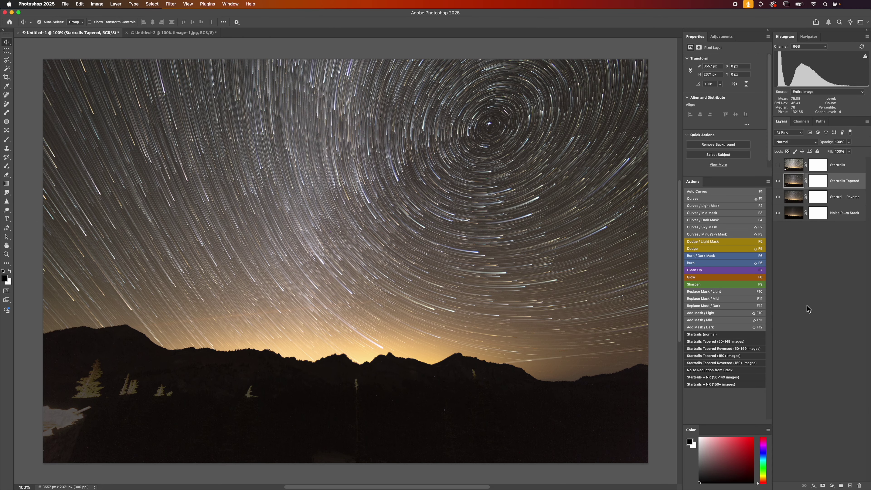
click(778, 181)
click(843, 197)
click(778, 197)
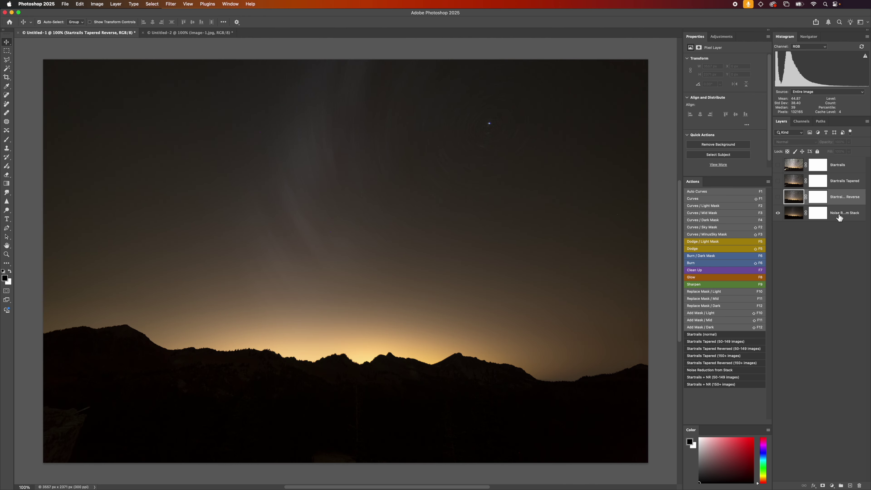
click(839, 217)
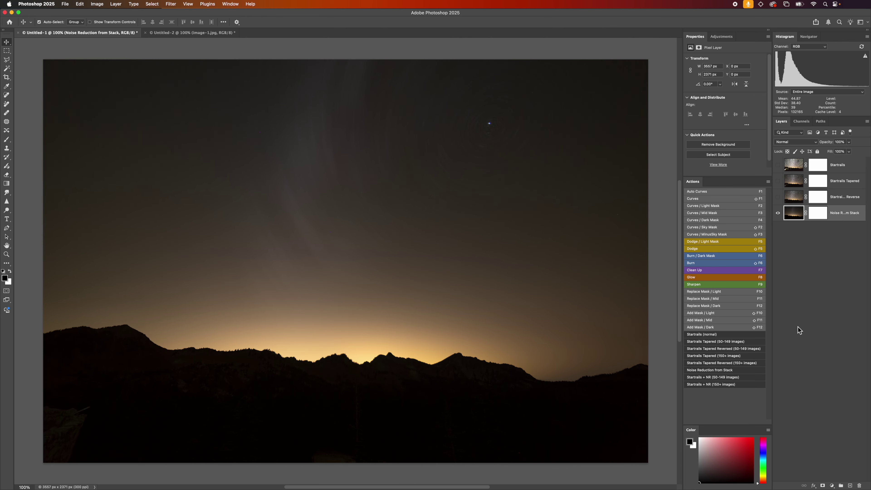